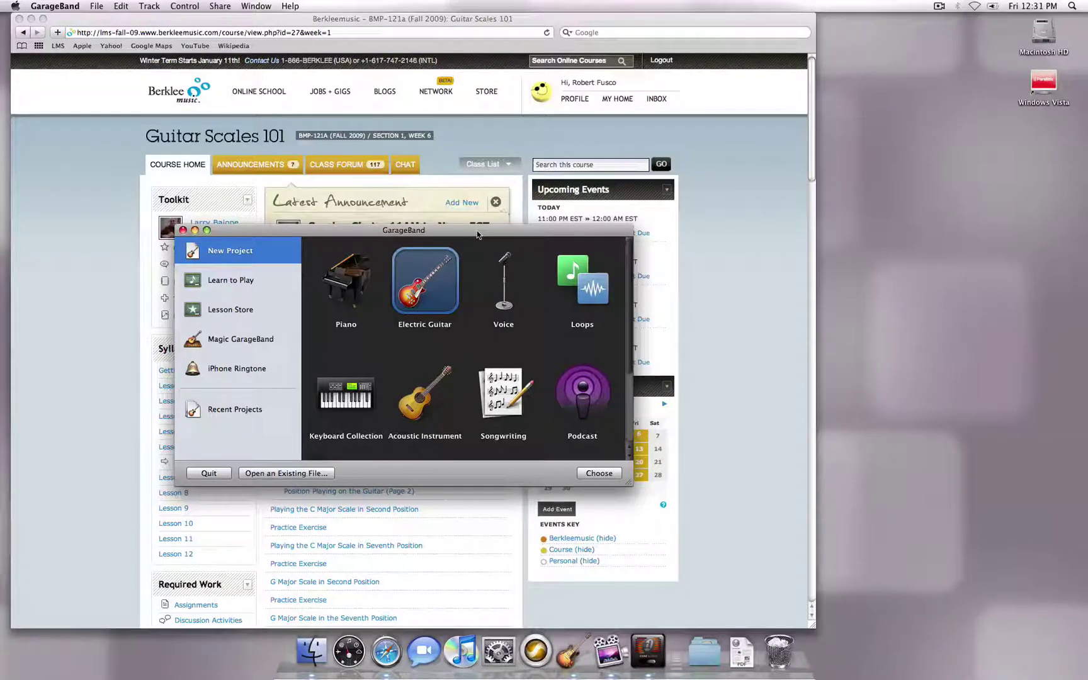
Create a new GarageBand project named My Song on the Desktop at 120 bpm, 4/4, C major.
left_click_drag(478, 235, 459, 217)
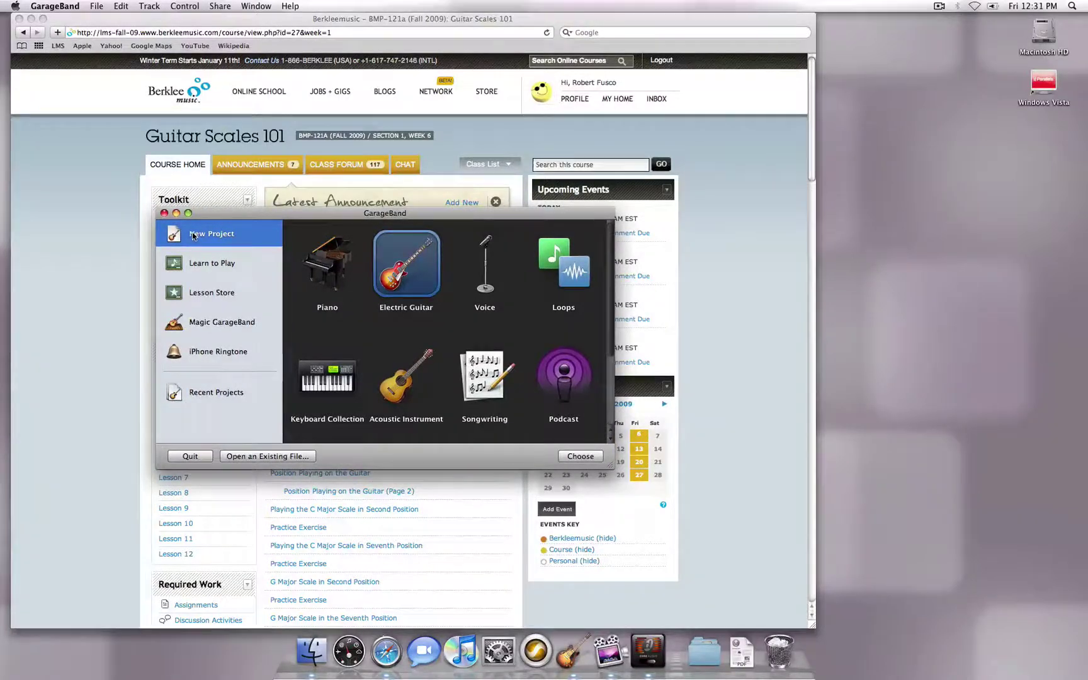
key("Return")
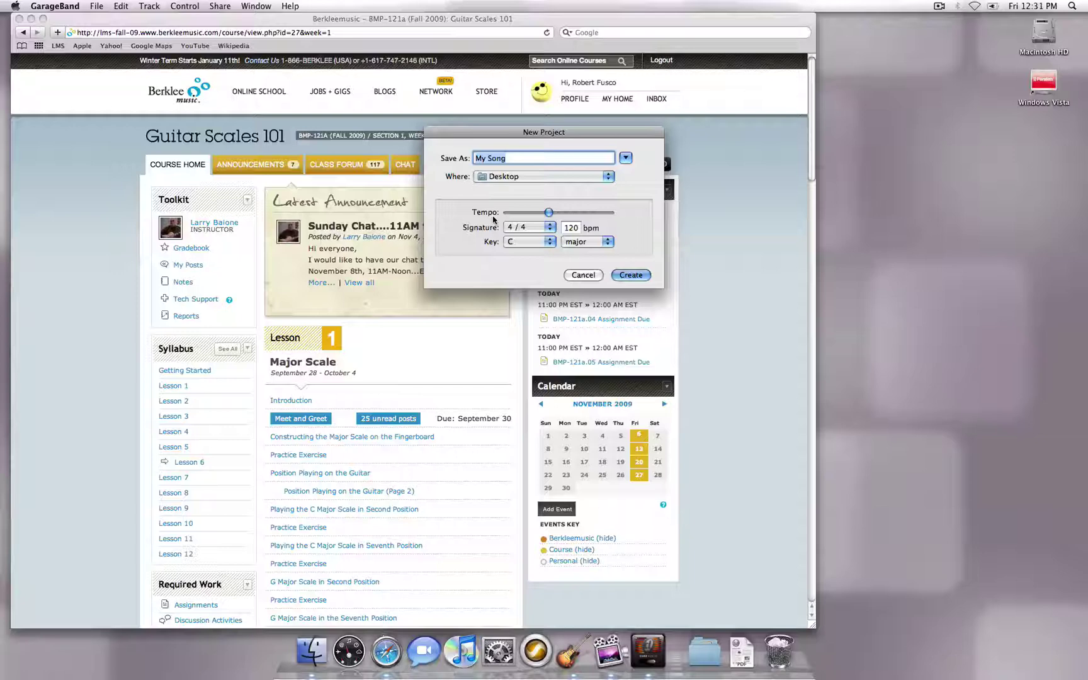
left_click(631, 276)
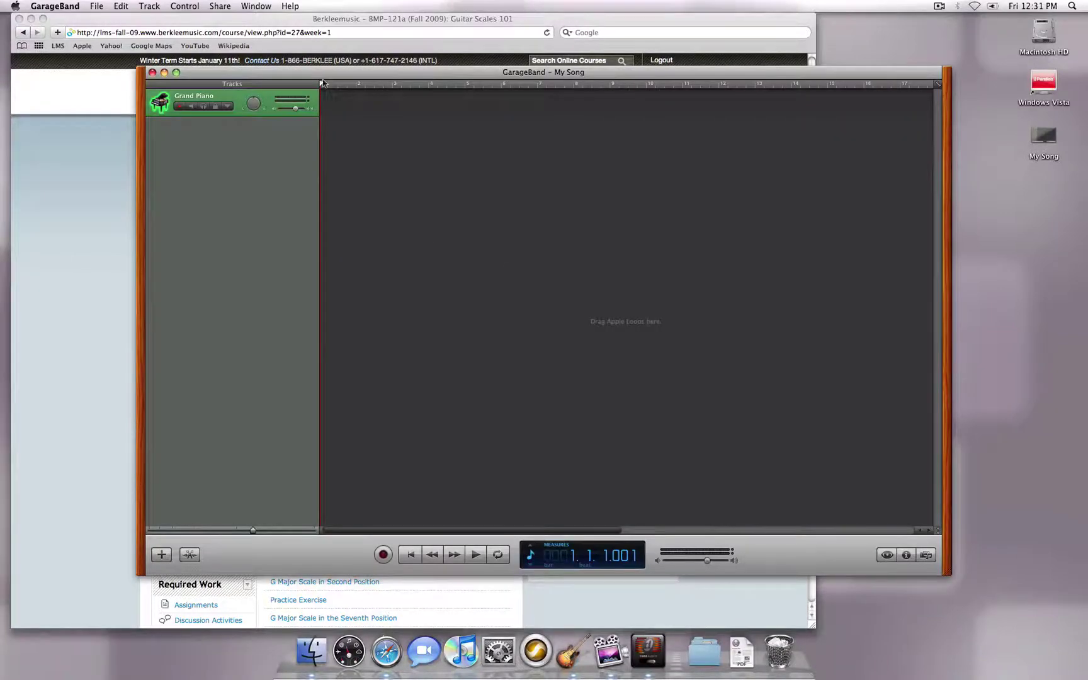
Delete the default Grand Piano track from My Song.
left_click_drag(322, 82, 226, 50)
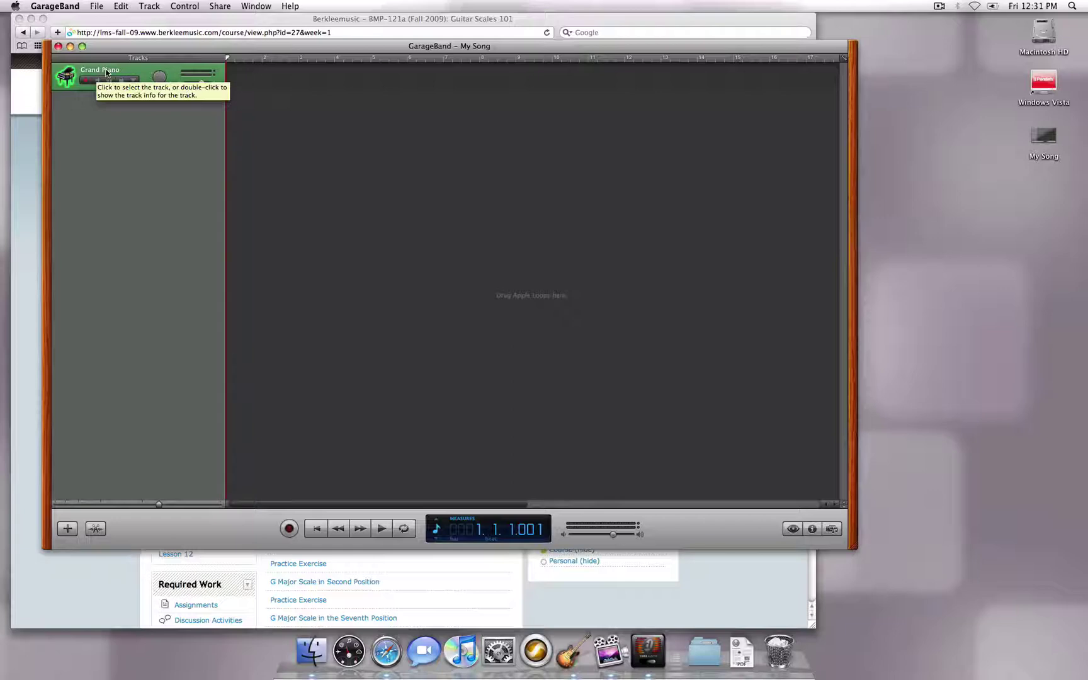
left_click(149, 5)
left_click(177, 98)
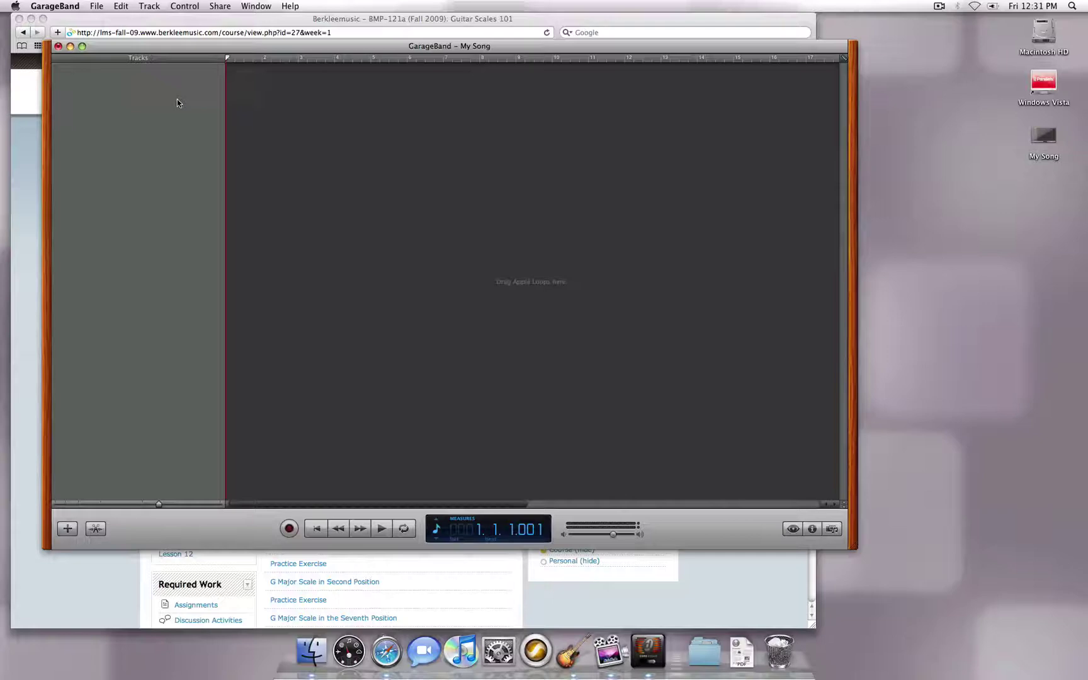
Add a new Real Instrument track to the project.
left_click(149, 5)
left_click(182, 93)
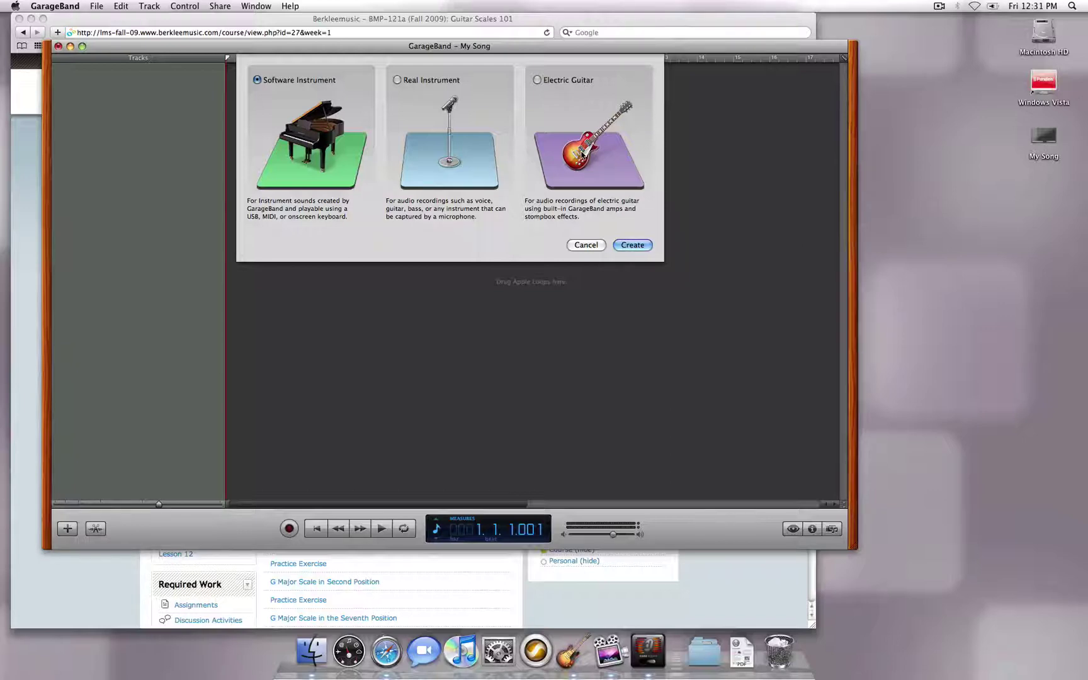
left_click(441, 143)
left_click(635, 244)
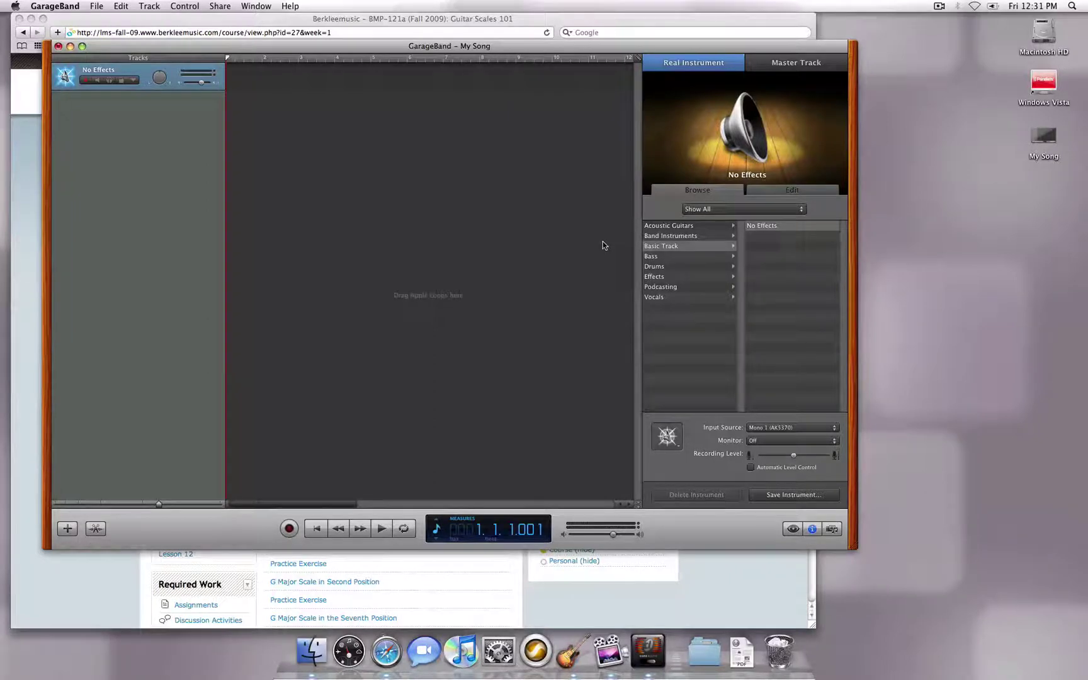
left_click(58, 5)
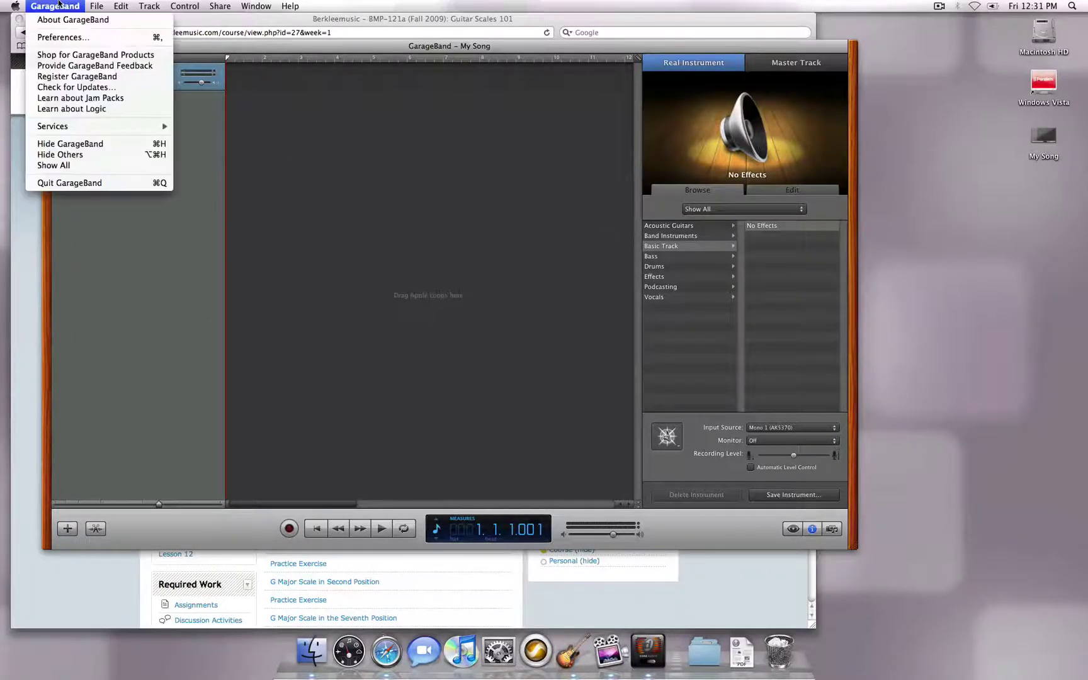
left_click(63, 37)
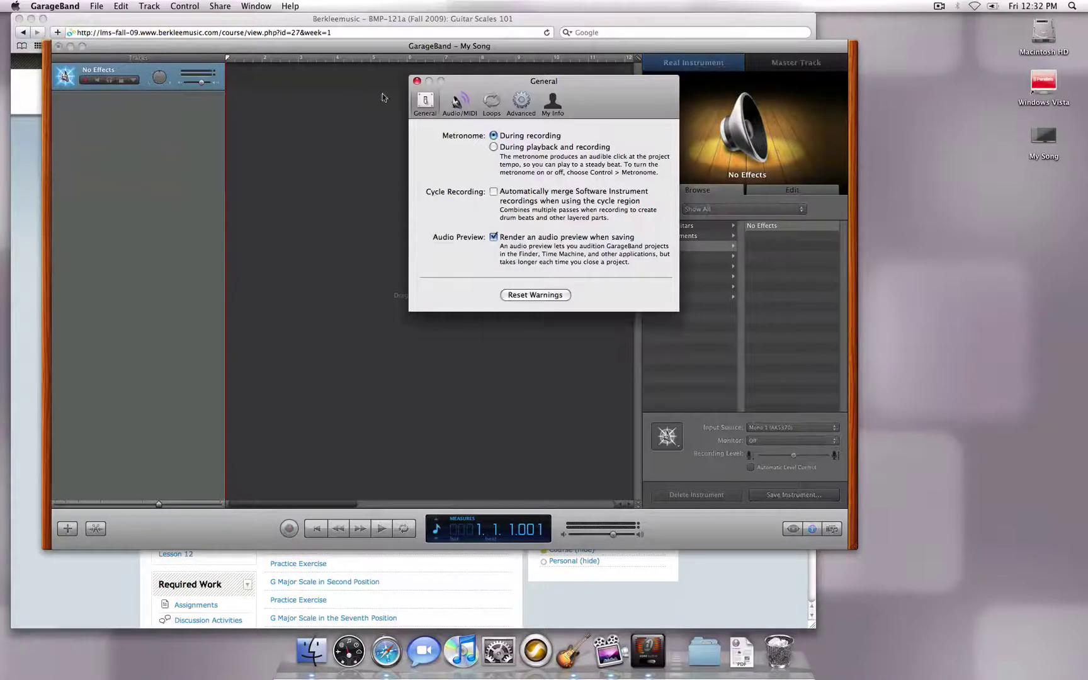
left_click(458, 104)
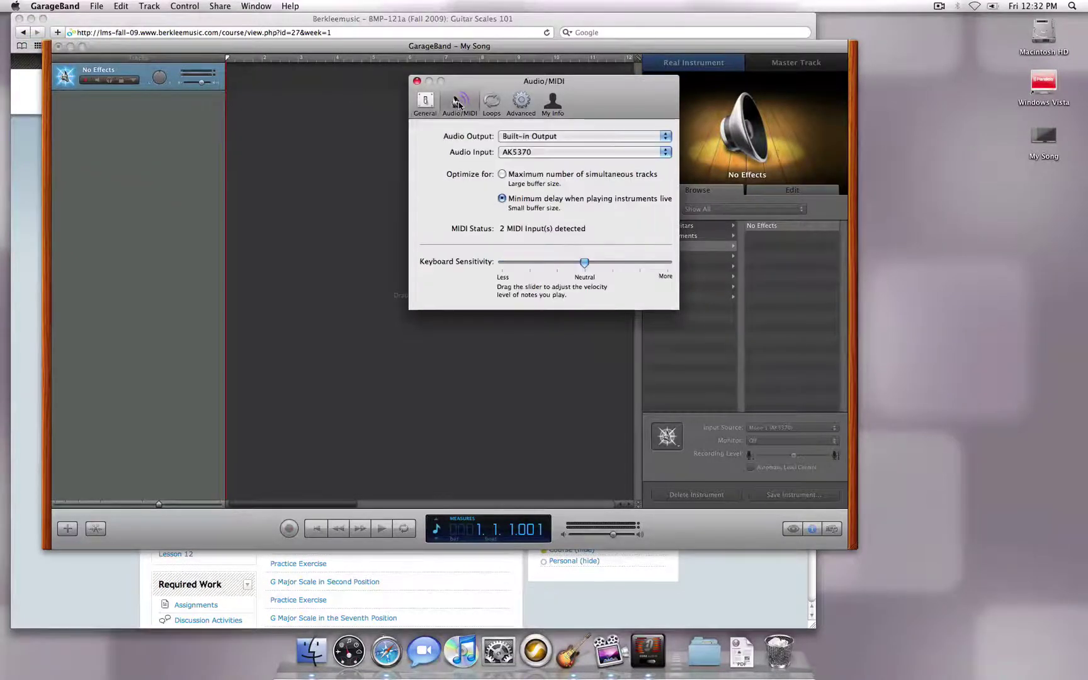
left_click(522, 137)
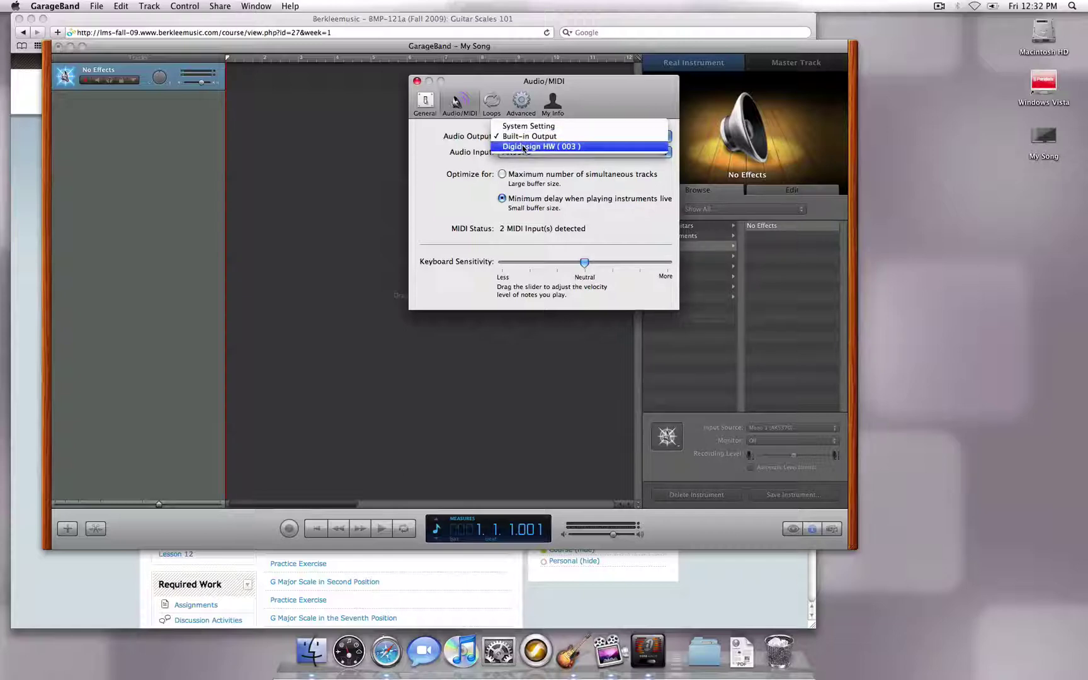
left_click(517, 156)
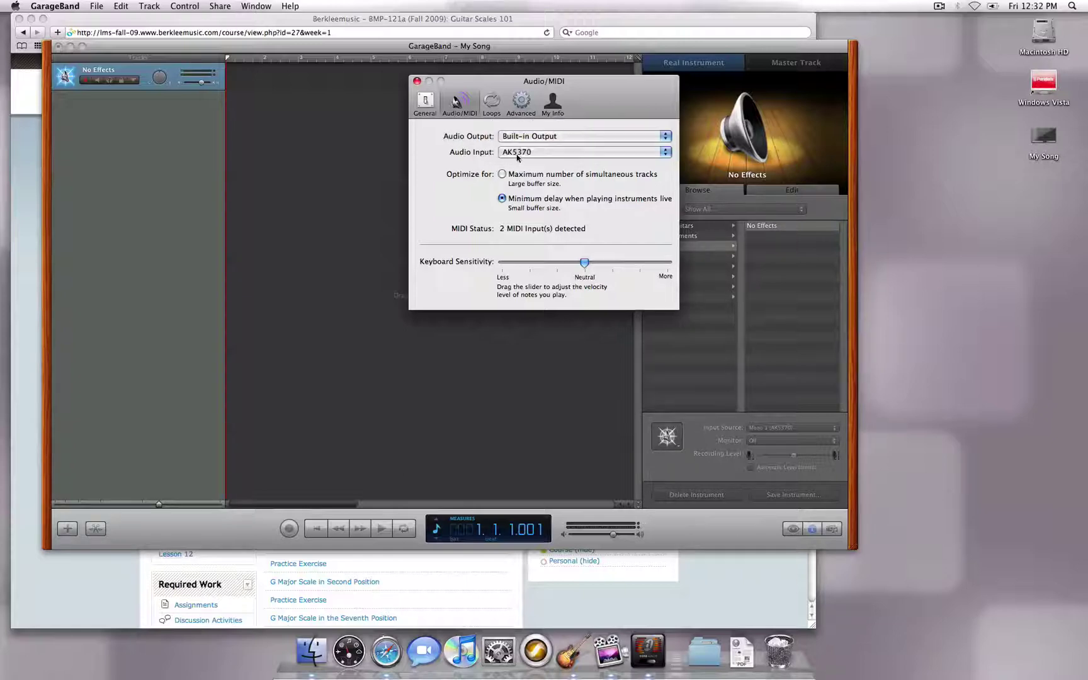
left_click(517, 153)
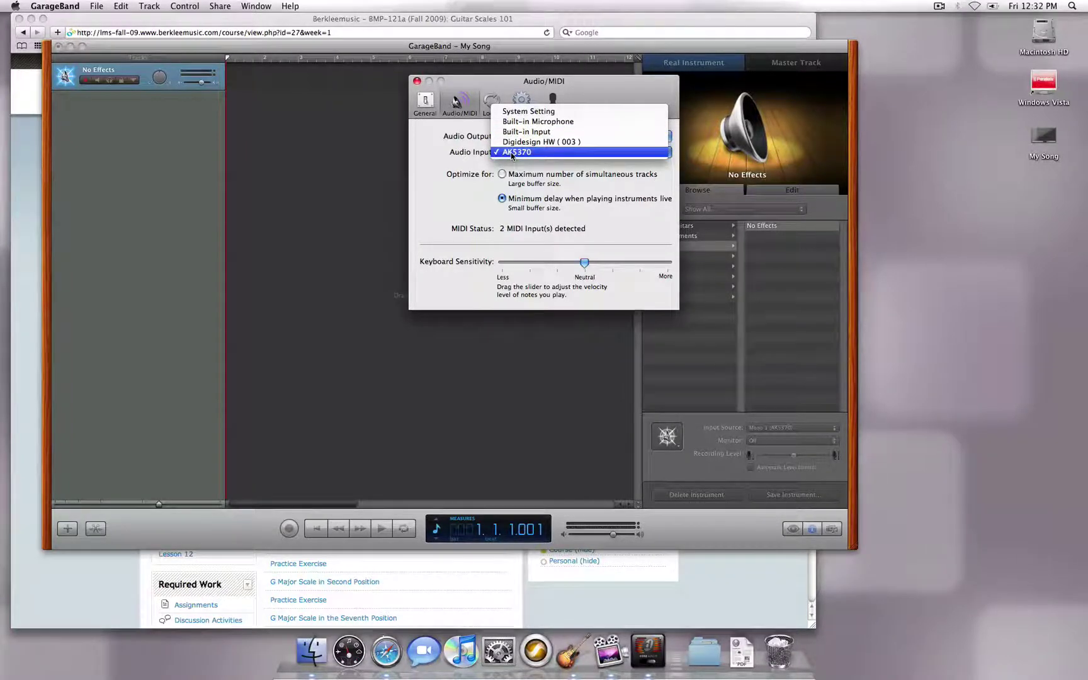
left_click(511, 154)
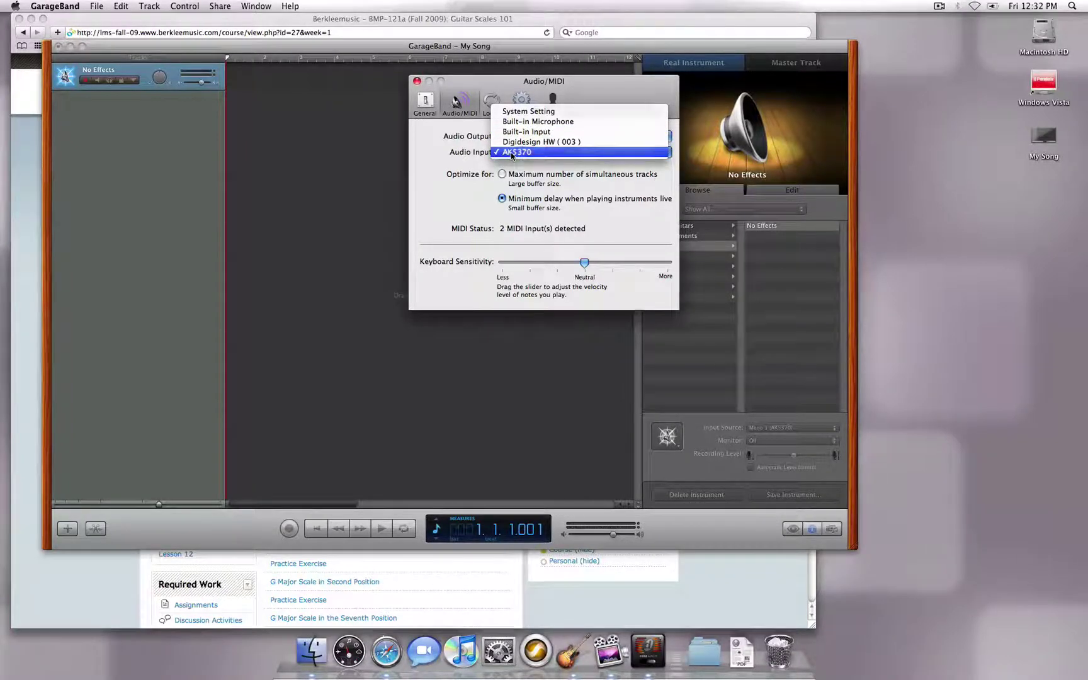
left_click(417, 82)
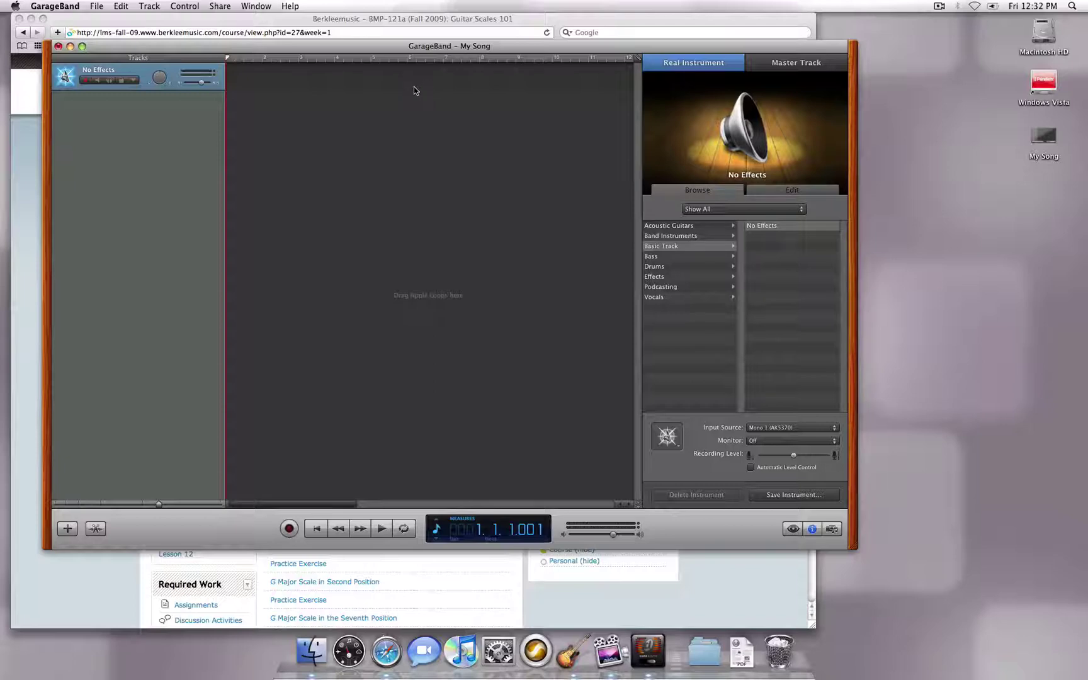
Arm the Real Instrument track, lower its recording level to about 43%, and set Monitor to On.
left_click(87, 83)
left_click_drag(794, 456, 795, 456)
left_click(781, 442)
left_click(781, 451)
Review the track's instrument categories and effect slots without changes, then switch the metronome off.
left_click(673, 297)
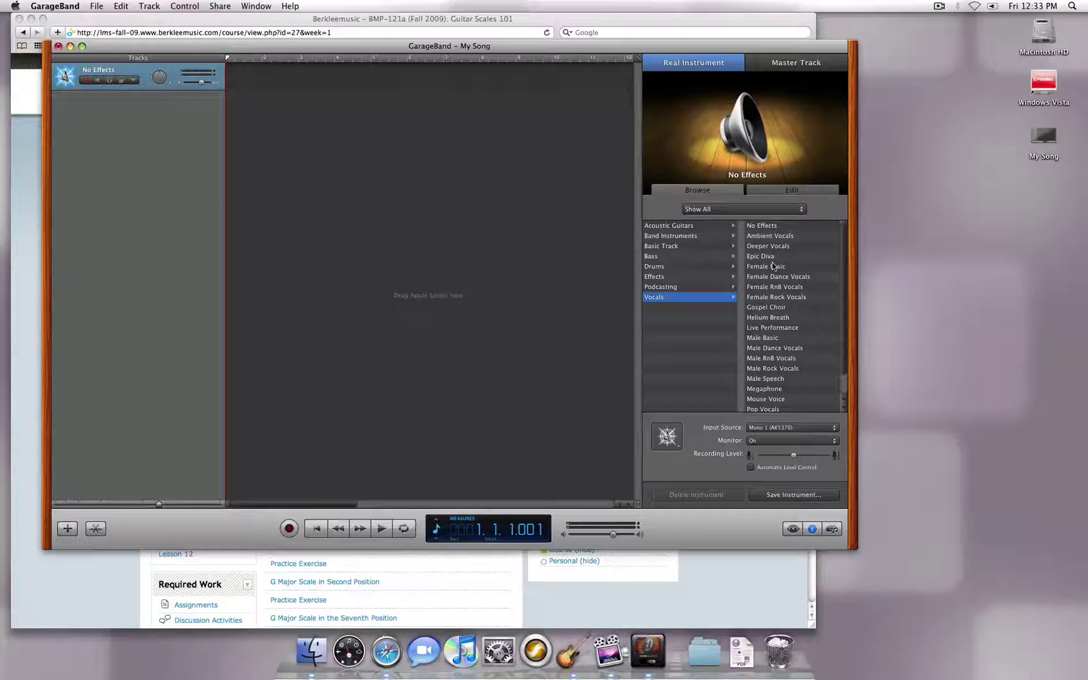
left_click(778, 189)
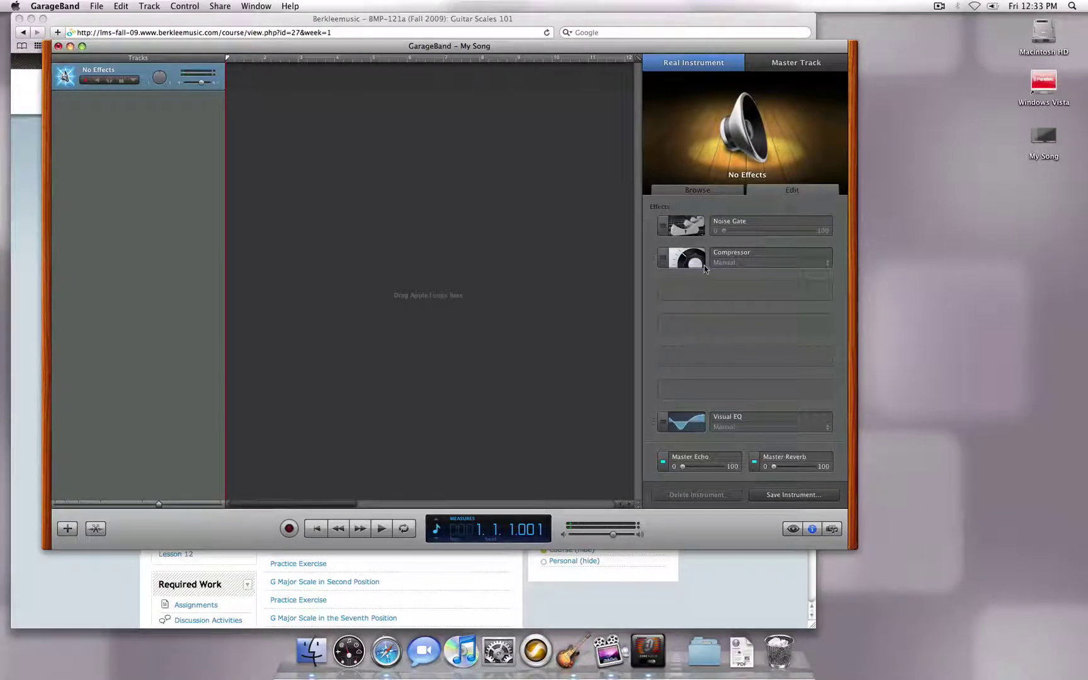
left_click(697, 287)
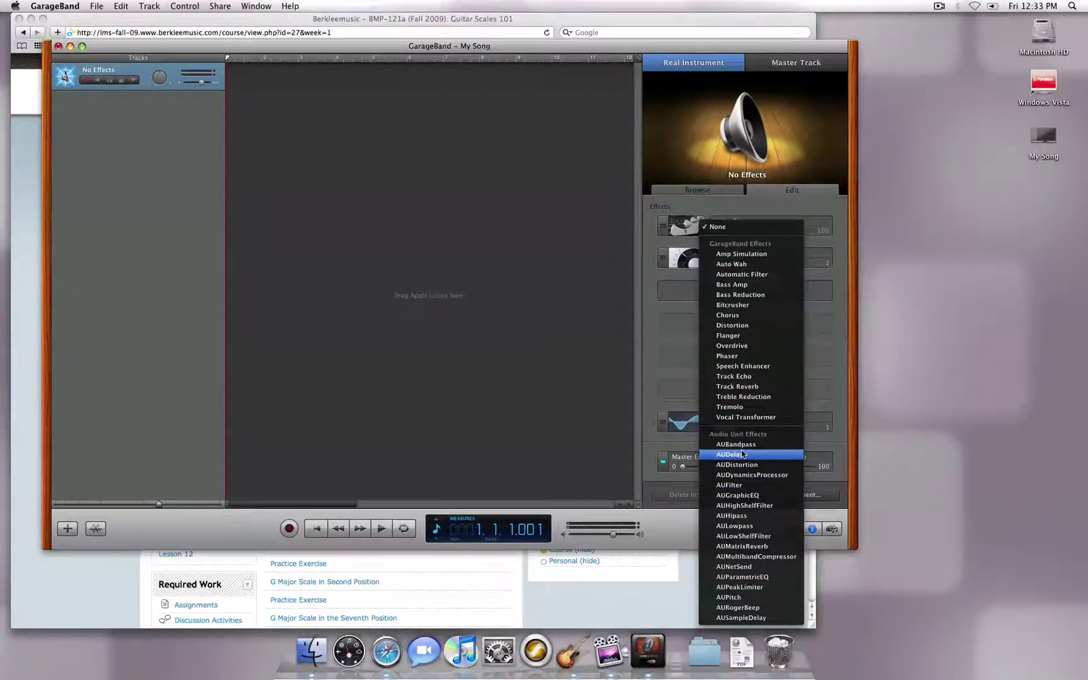
left_click(647, 323)
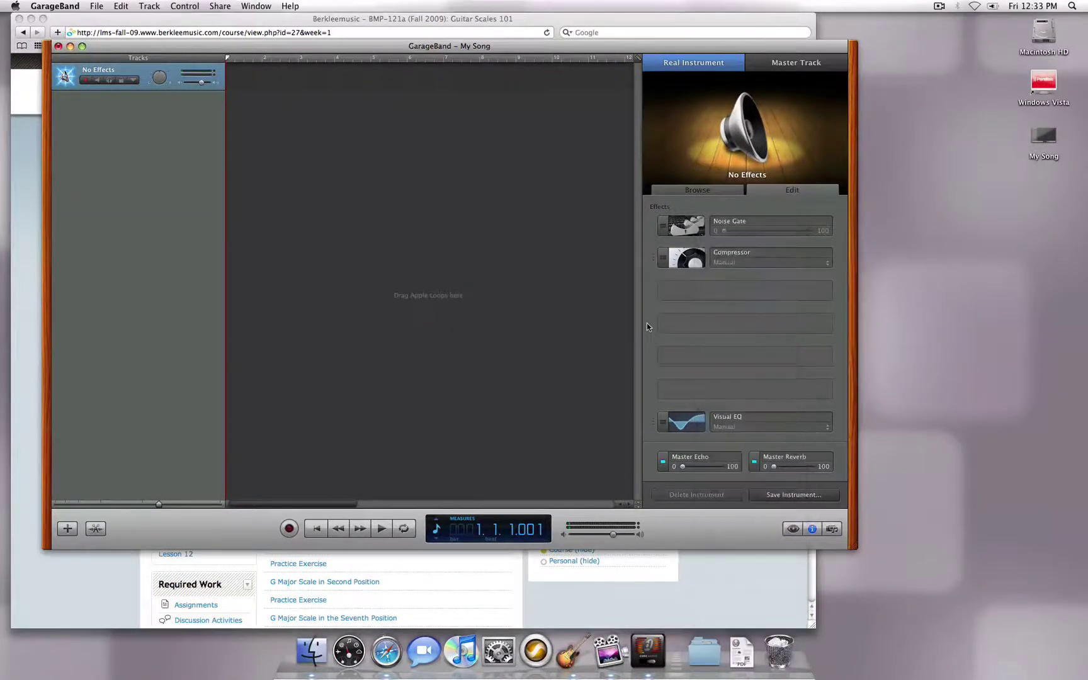
left_click(697, 190)
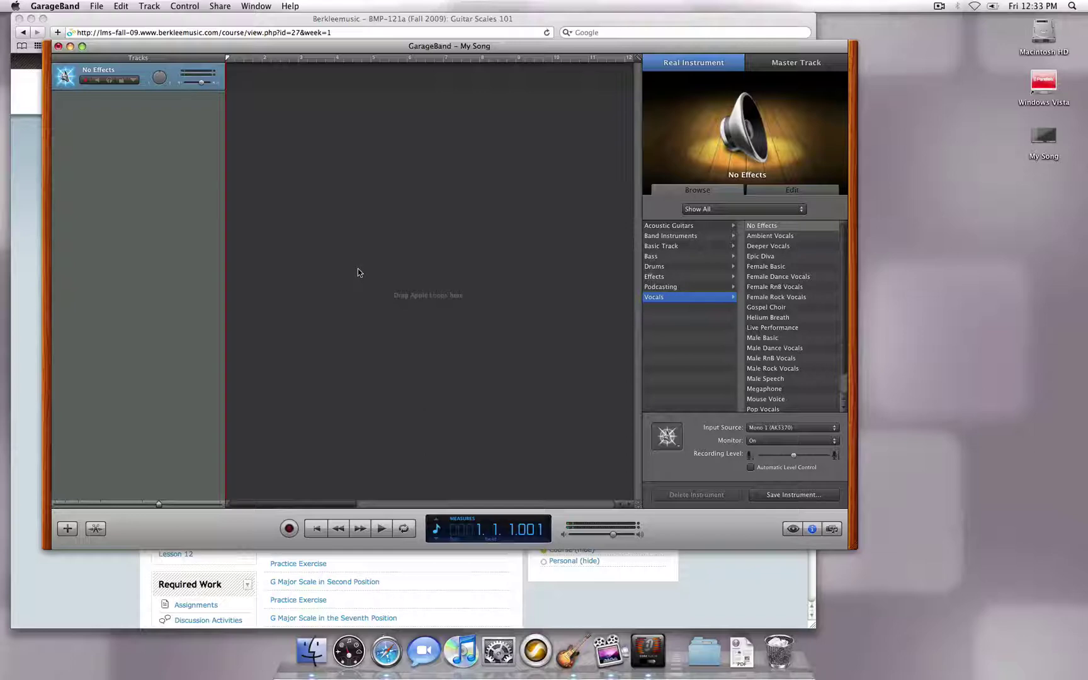
left_click(189, 6)
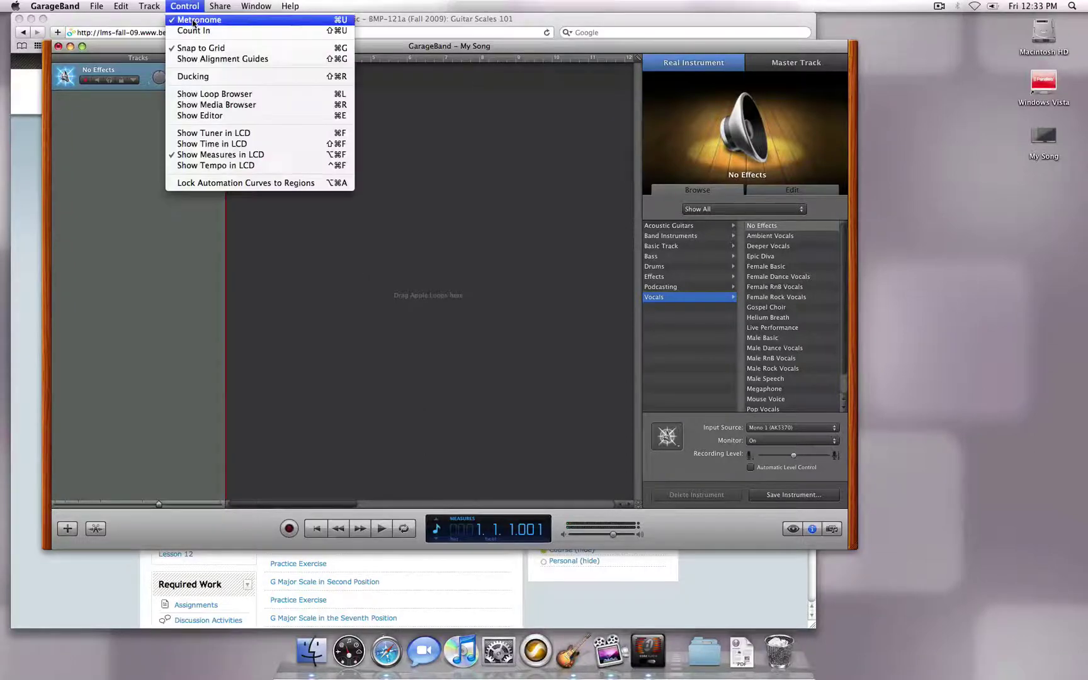
left_click(193, 21)
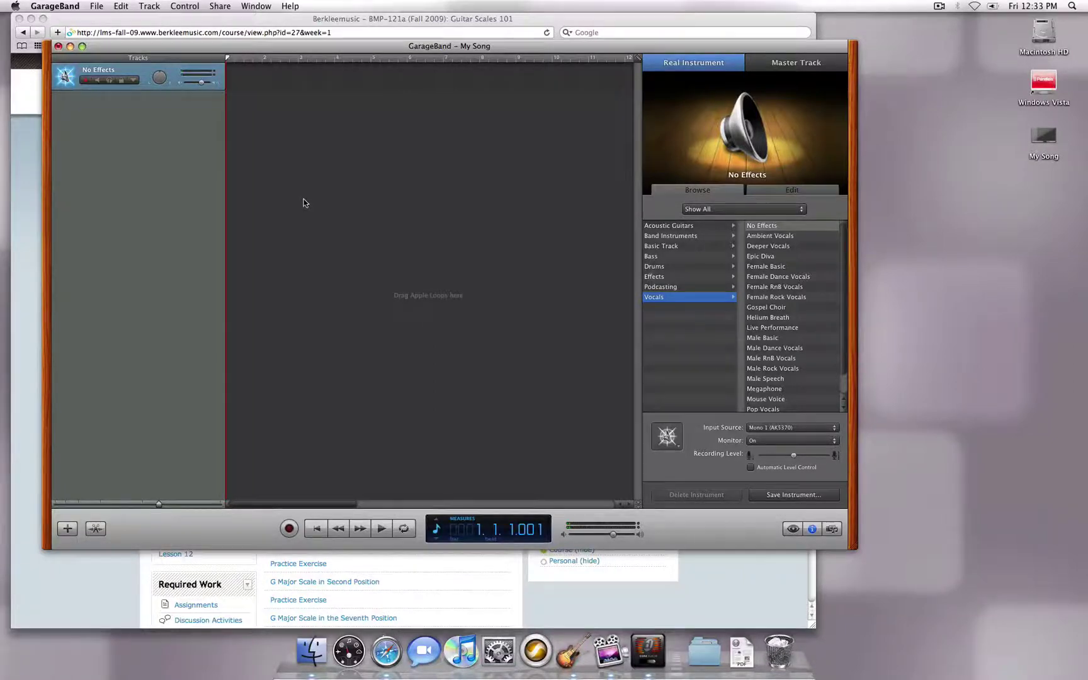
Open the Assignment A page on the Berklee course site in Safari.
left_click(248, 20)
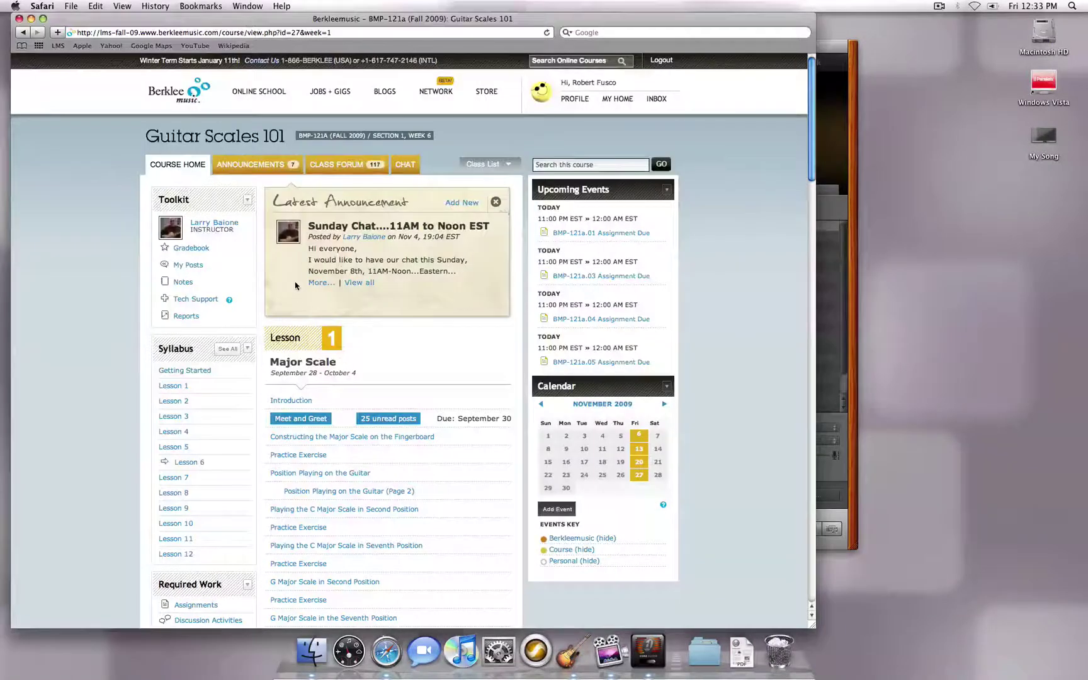
scroll(296, 285, "down", 5)
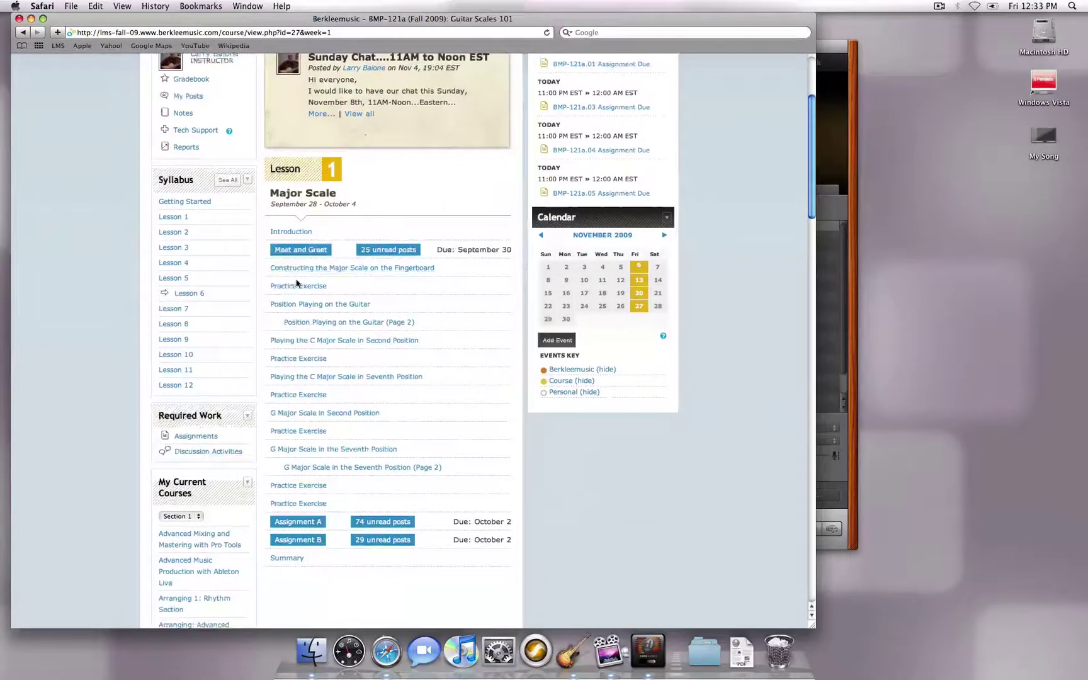
scroll(296, 284, "down", 2)
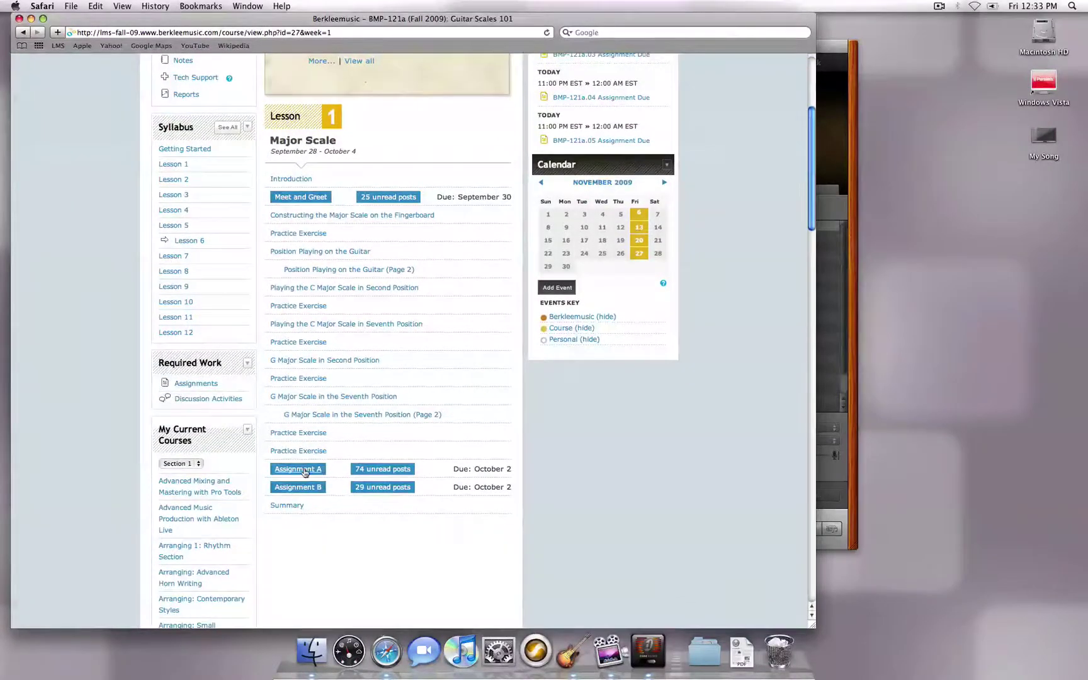
left_click(304, 471)
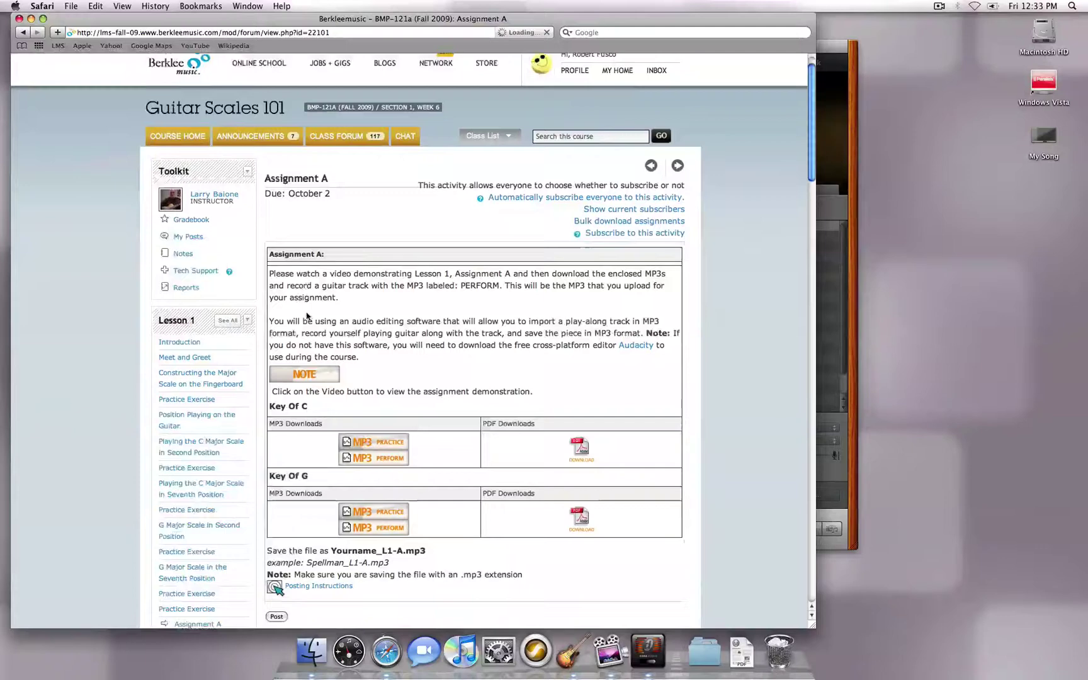
scroll(306, 316, "down", 6)
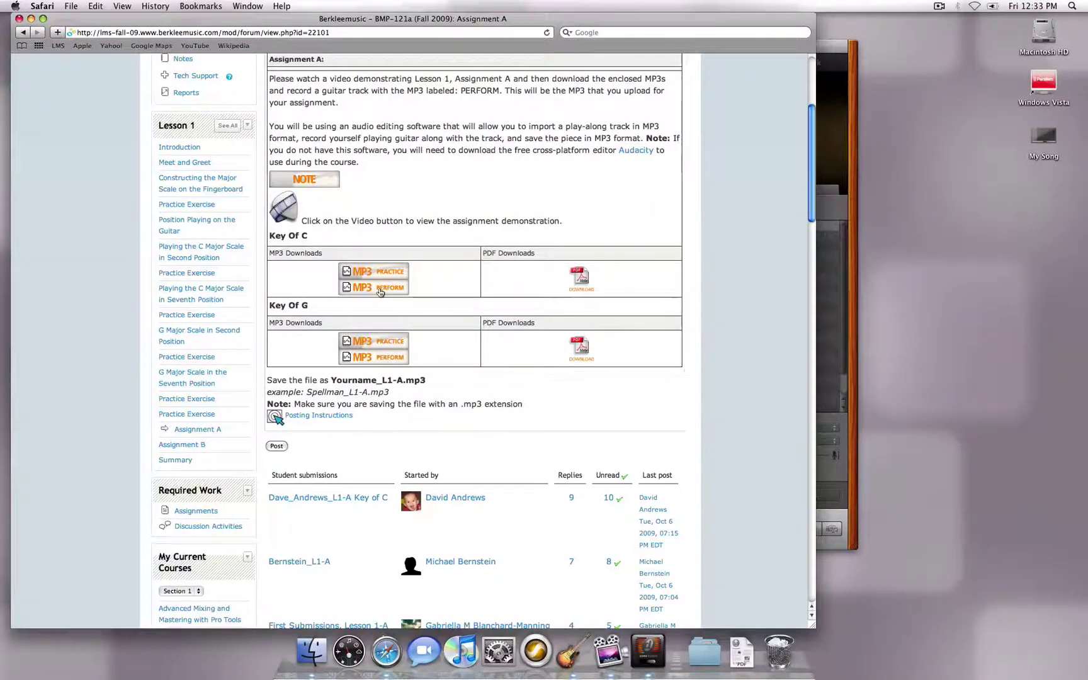
Download the Key of C perform MP3 to the Desktop and import it into GarageBand as a track.
right_click(381, 291)
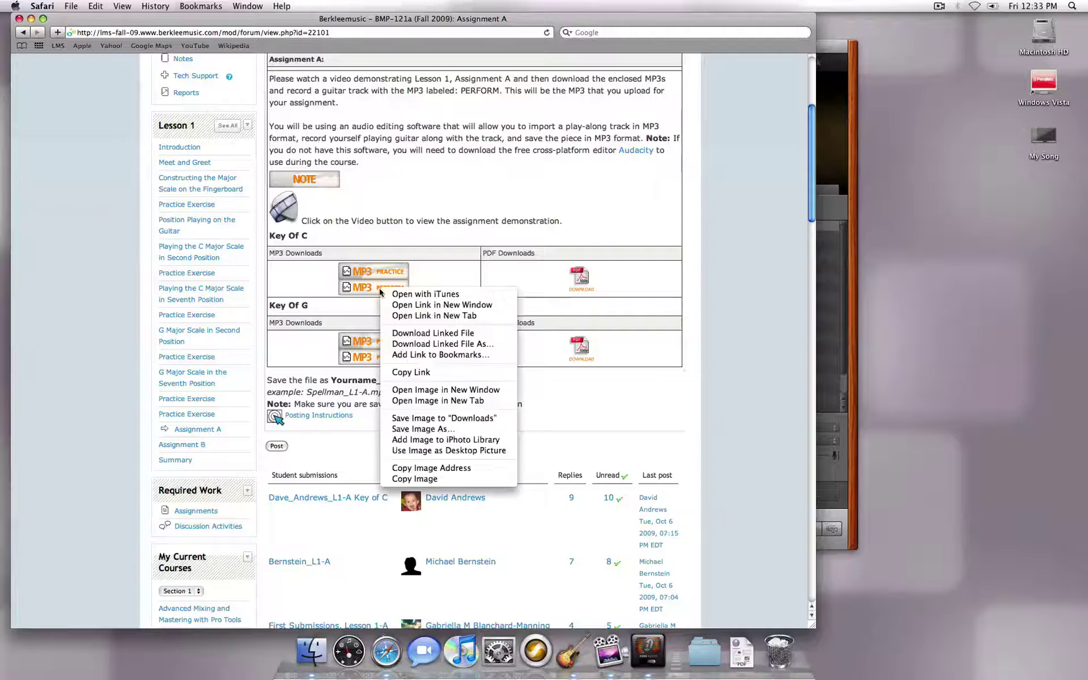
left_click(435, 344)
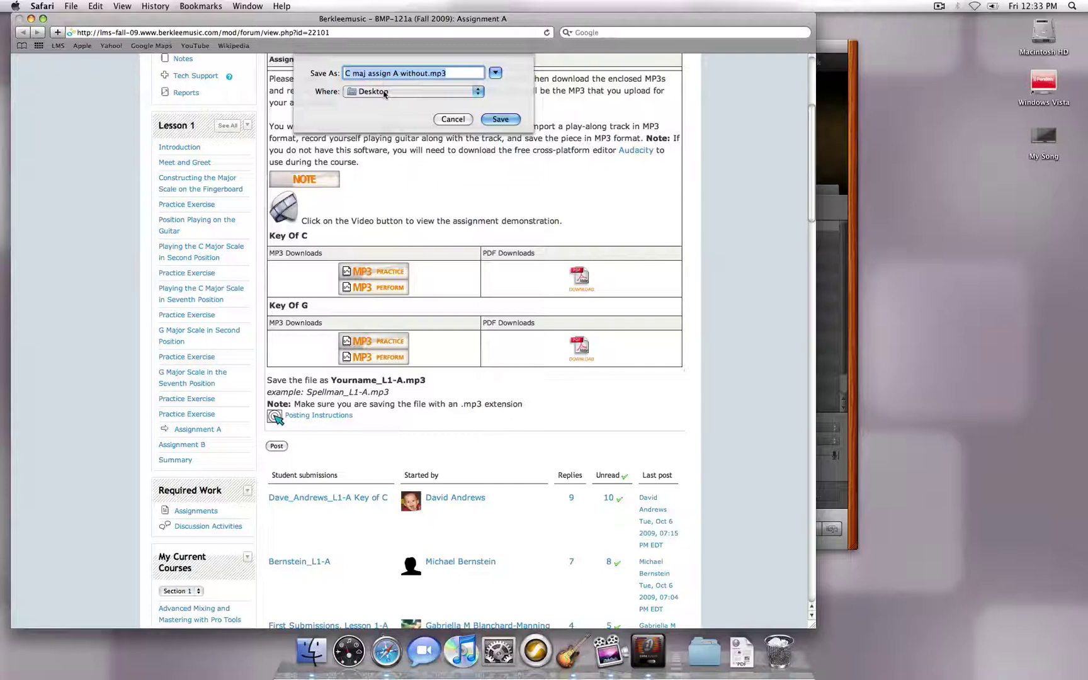
left_click(500, 119)
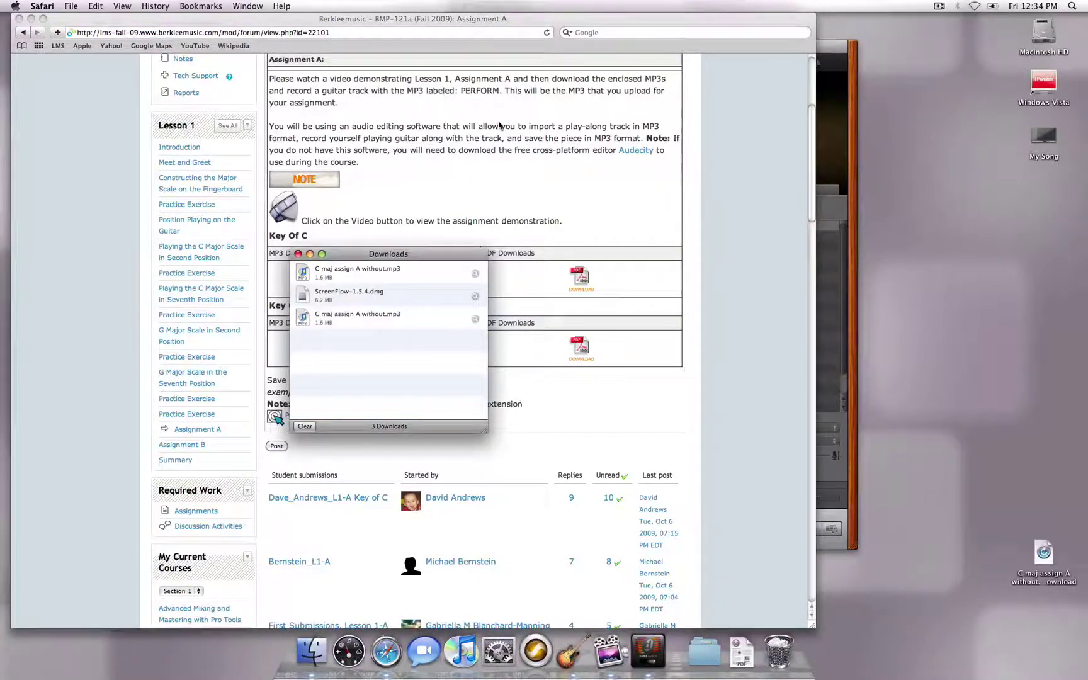
left_click(297, 254)
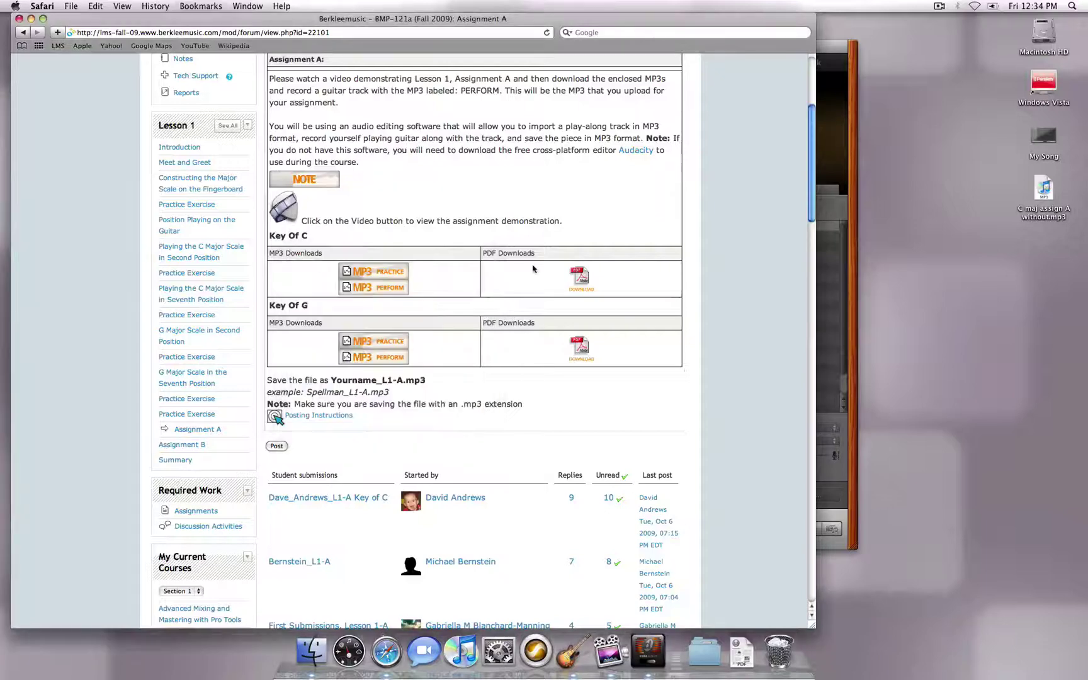
left_click(852, 294)
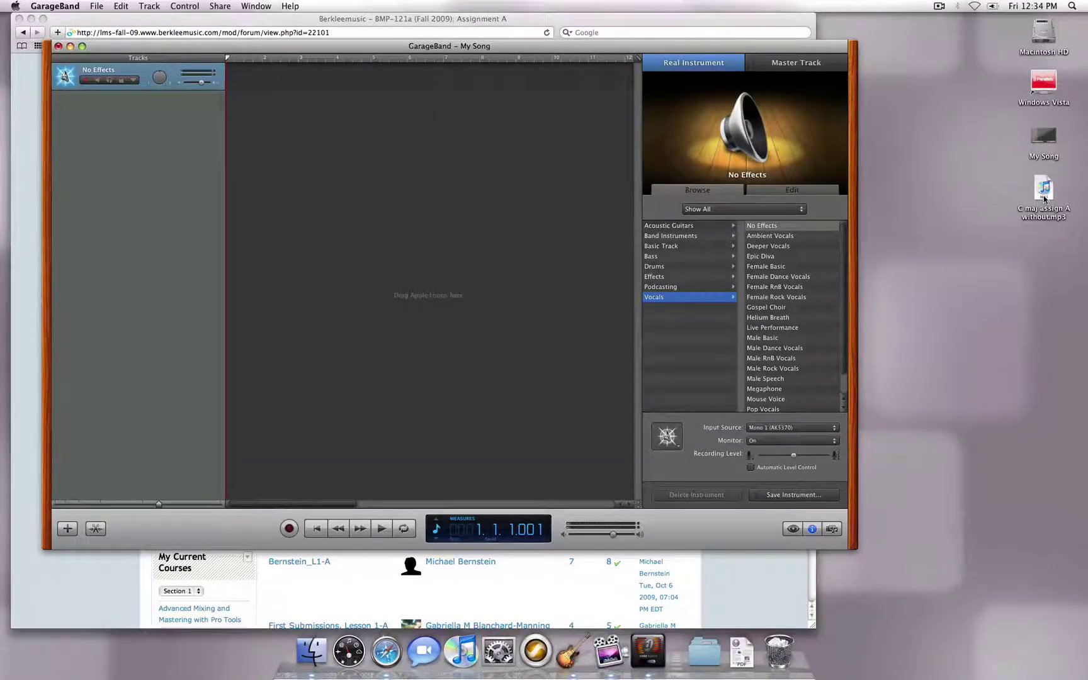
left_click_drag(1044, 195, 212, 165)
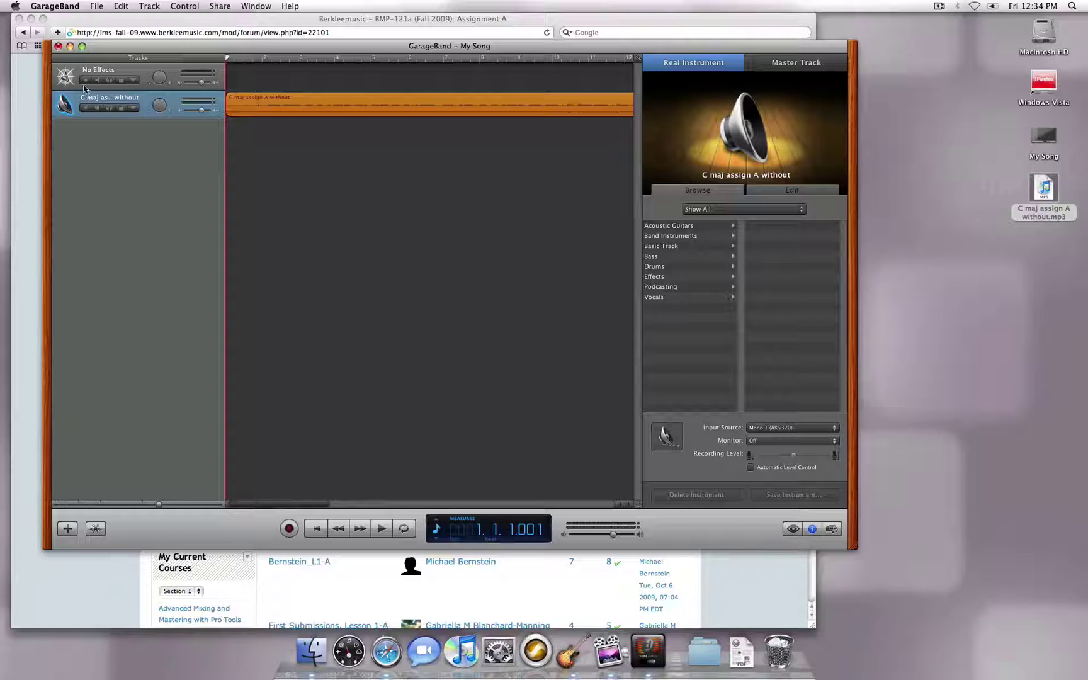
Arm the No Effects track and record a guitar take over the imported MP3.
left_click(86, 81)
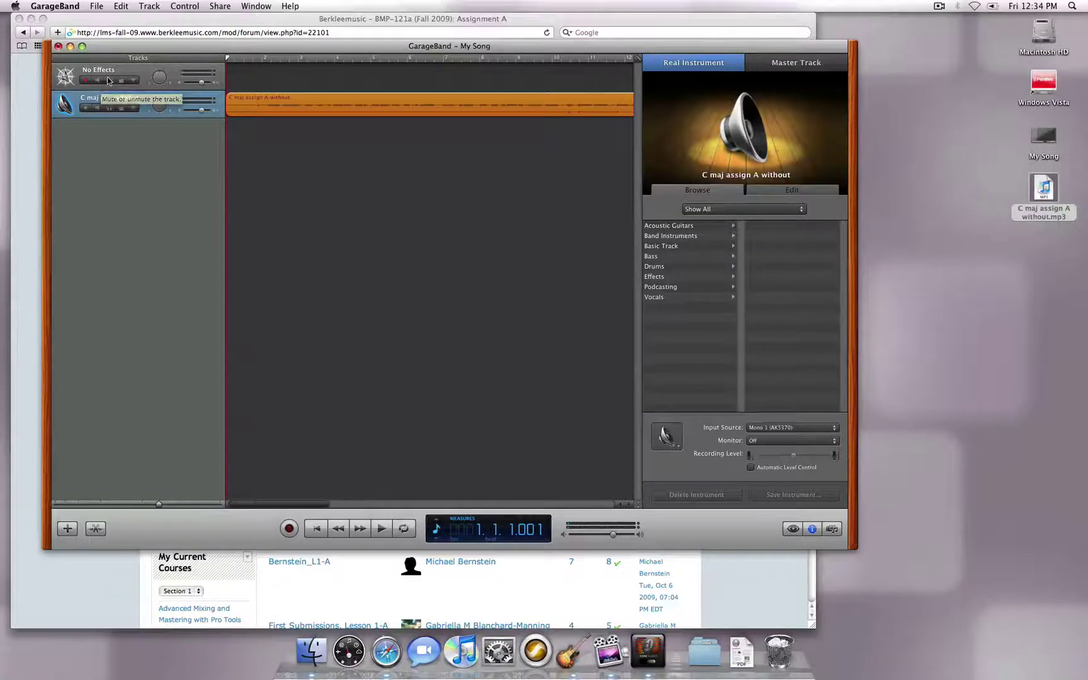
left_click(287, 527)
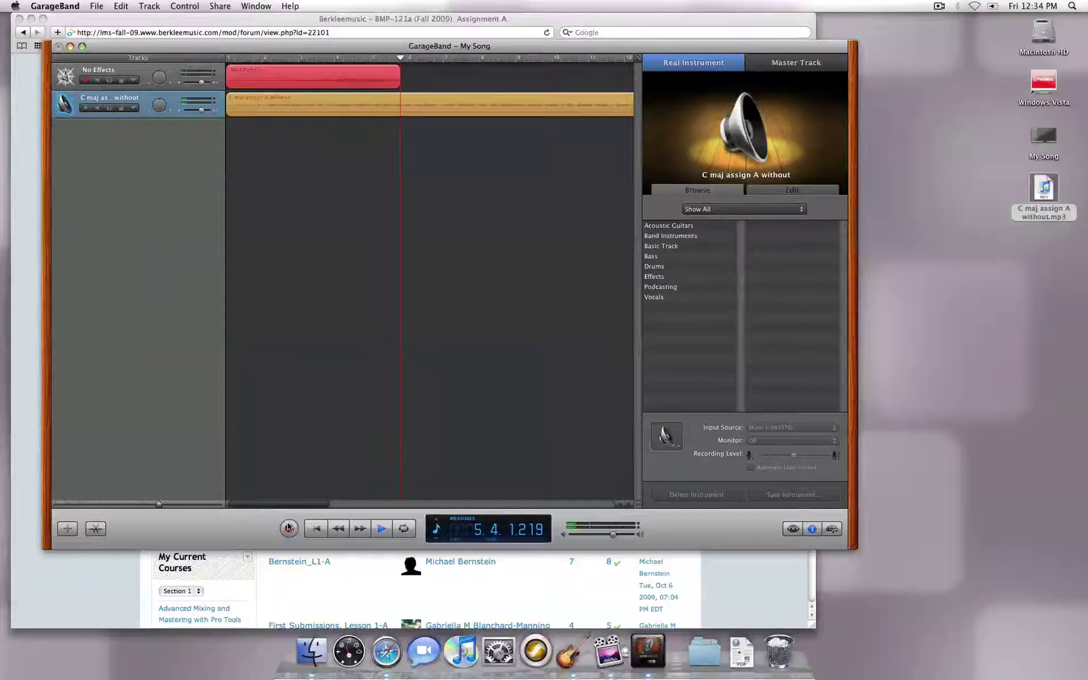
Stop the first take and undo the recording to remove it.
left_click(288, 526)
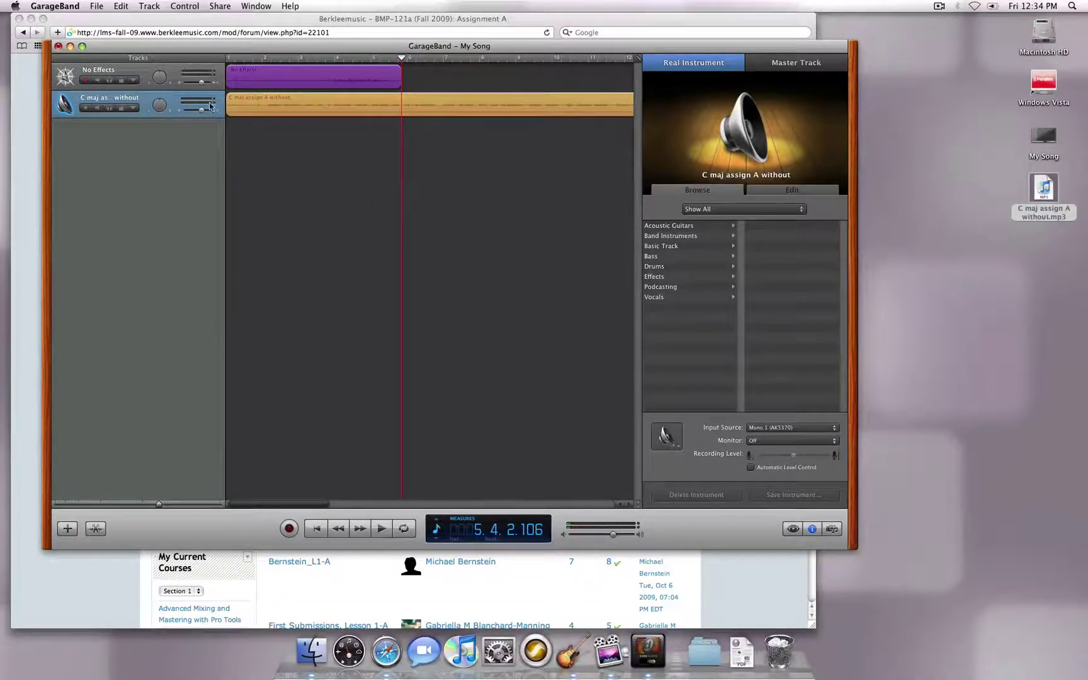
left_click(120, 5)
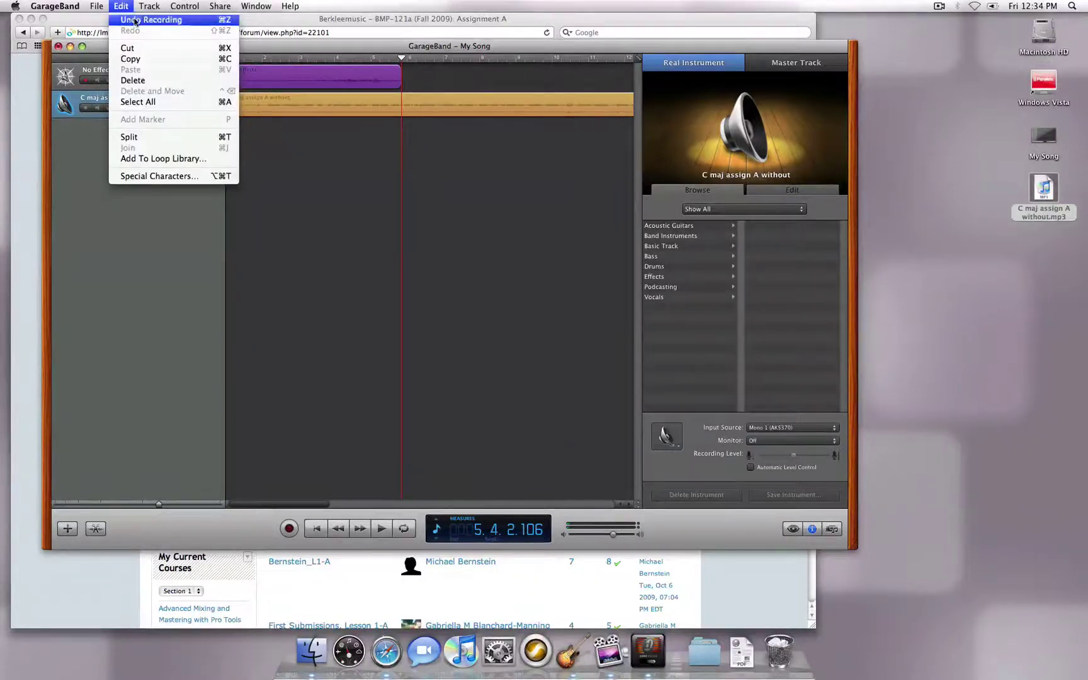
left_click(135, 21)
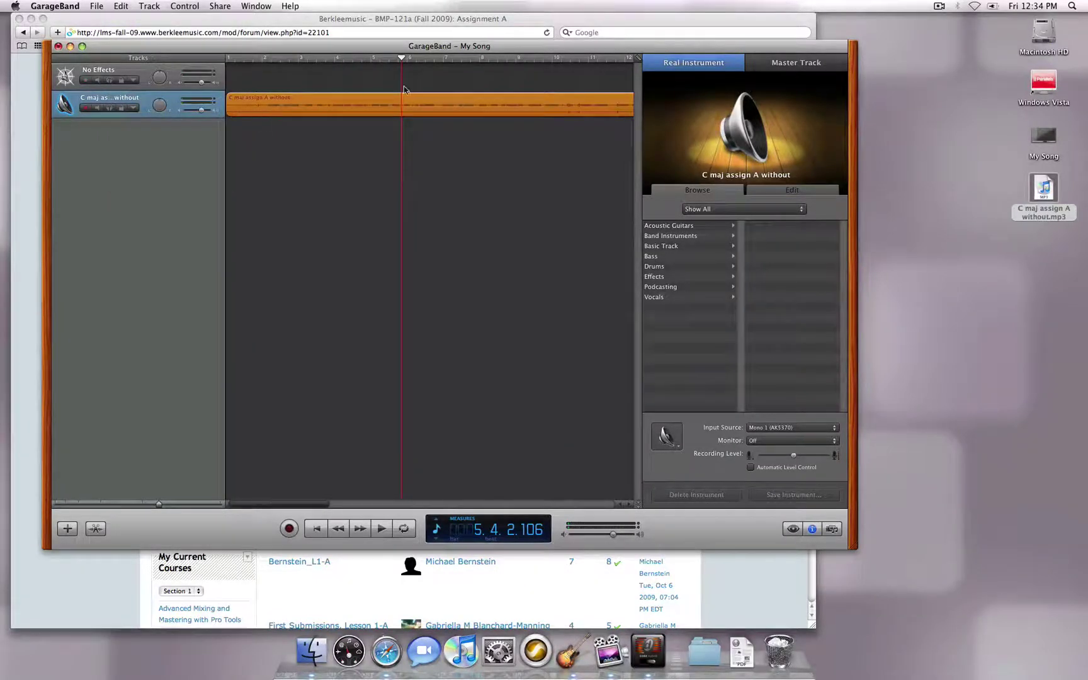
Return to the song's start, re-arm the No Effects track, and record a new take.
key("Return")
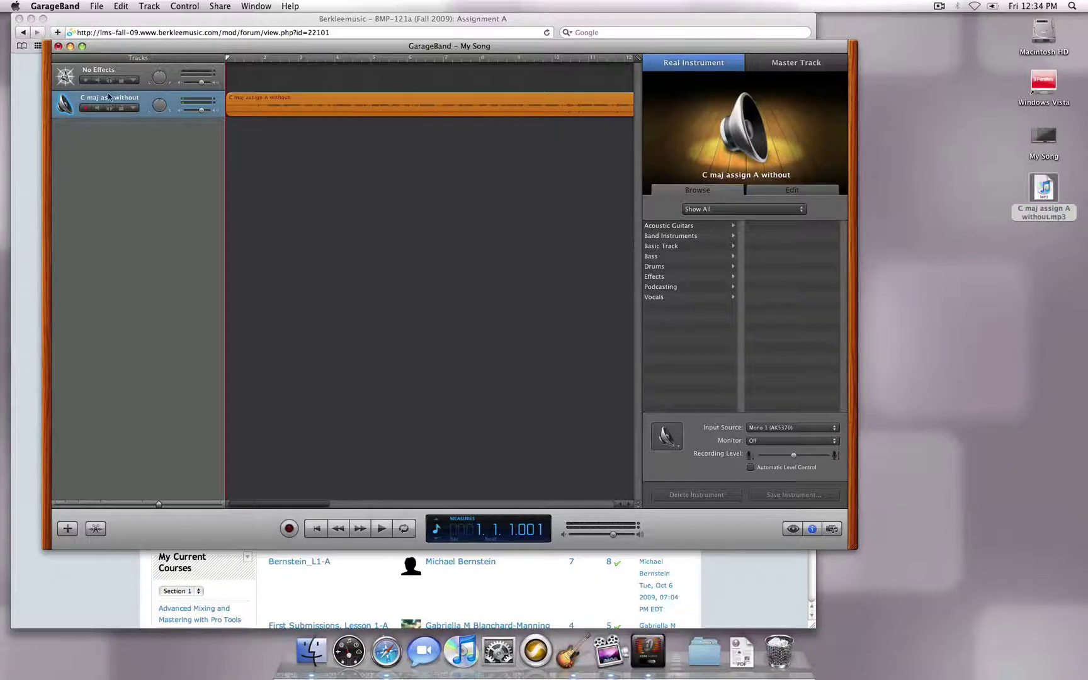
left_click(86, 79)
left_click(288, 528)
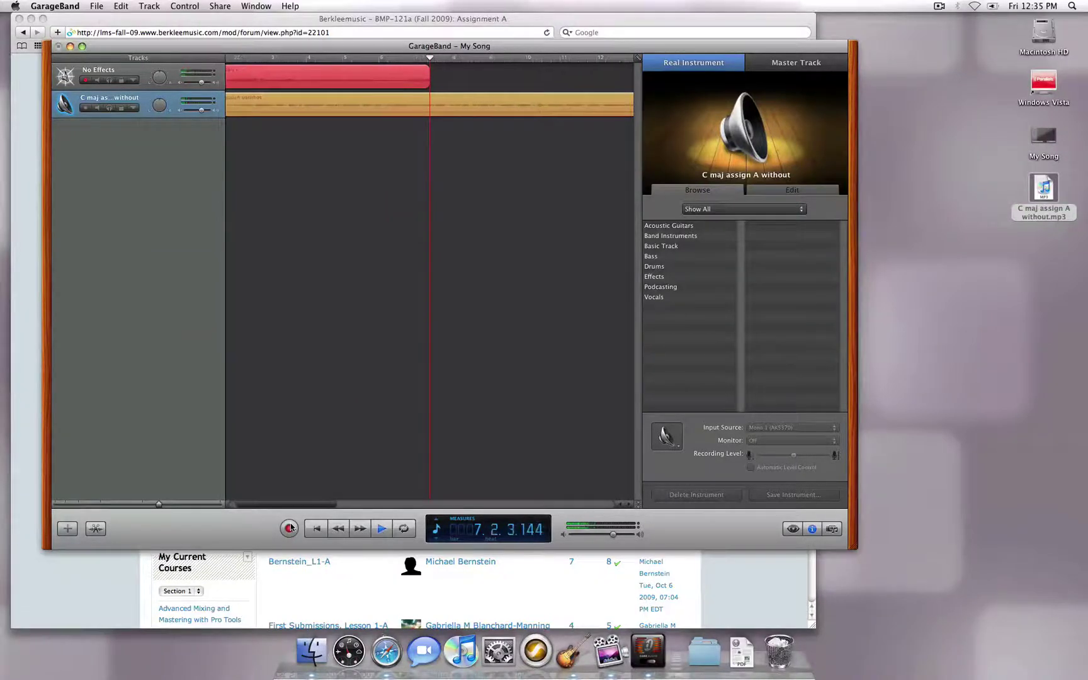
Stop the second take near measure 7 and bring up the Share menu.
left_click(291, 527)
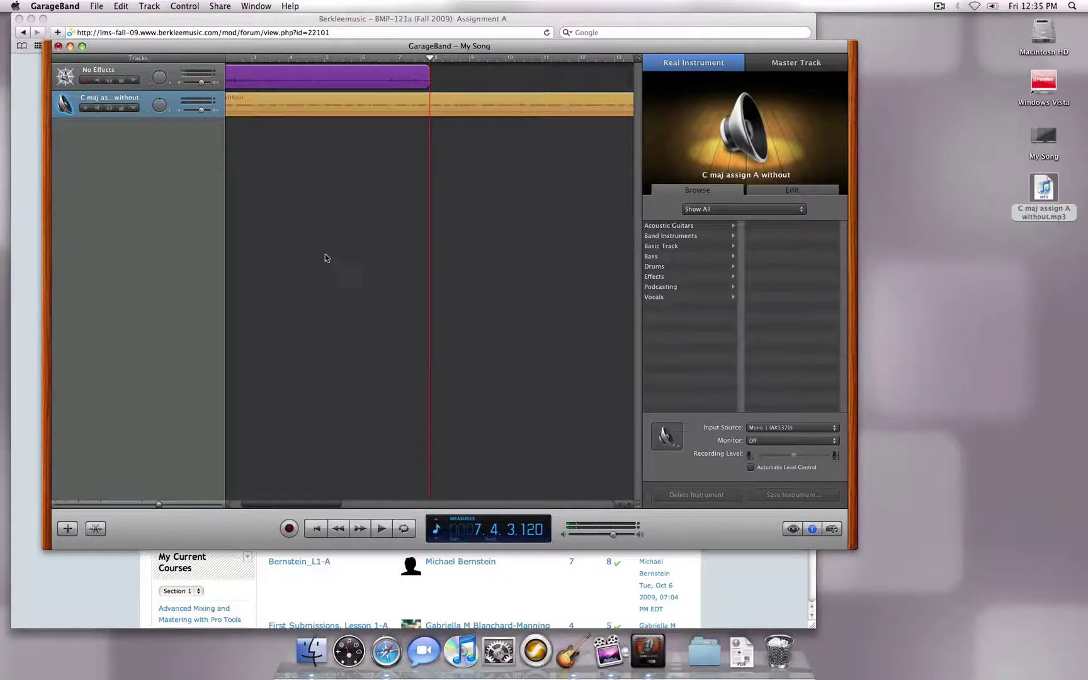
left_click(219, 6)
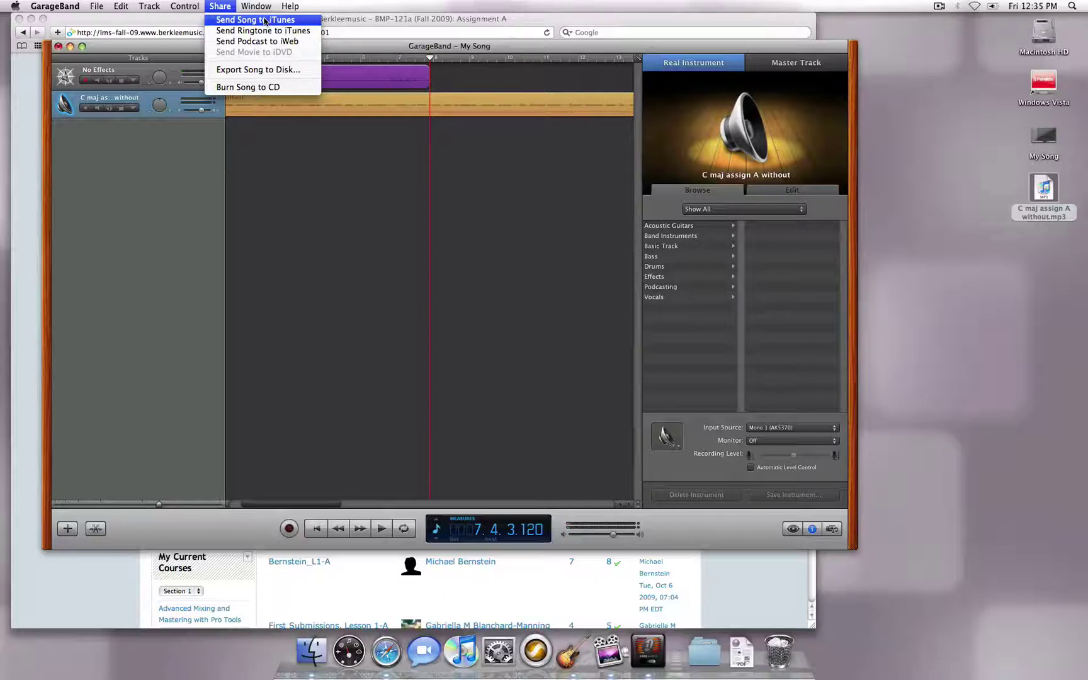
Export the song as a high-quality MP3 named rfusco_assign1.mp3 to the Desktop.
left_click(250, 70)
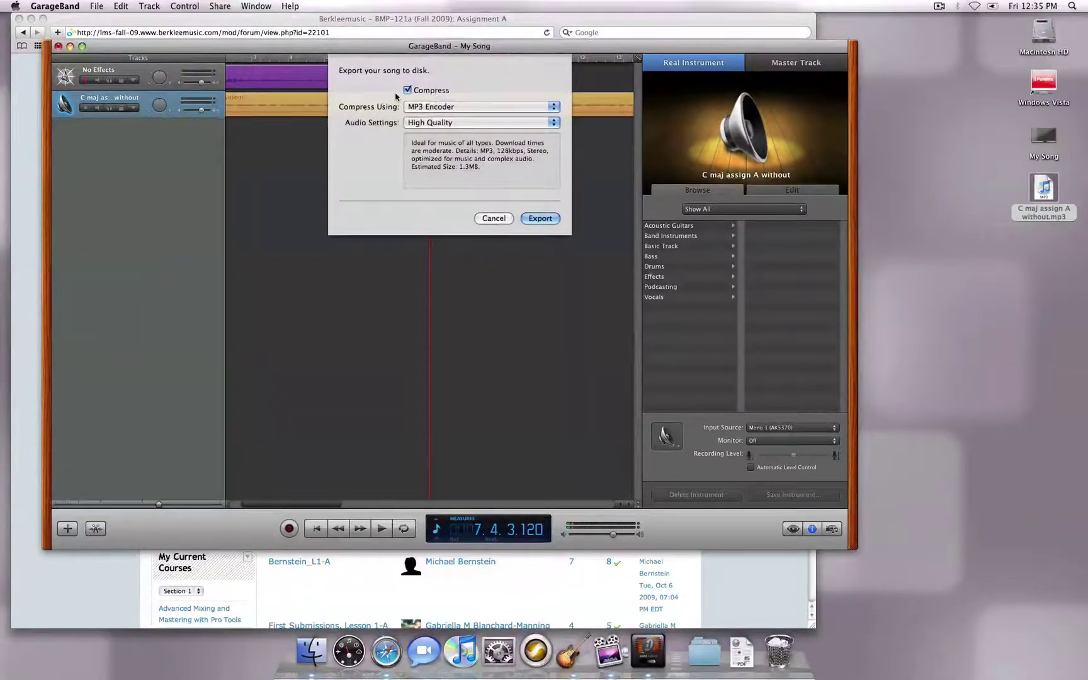
left_click(435, 107)
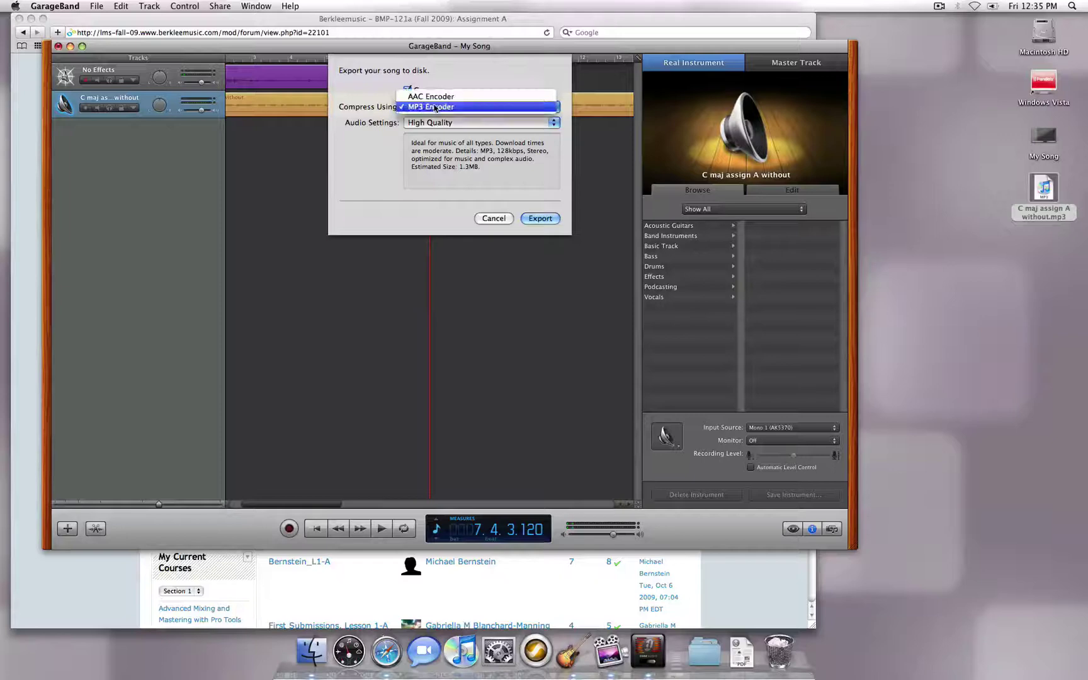
left_click(352, 109)
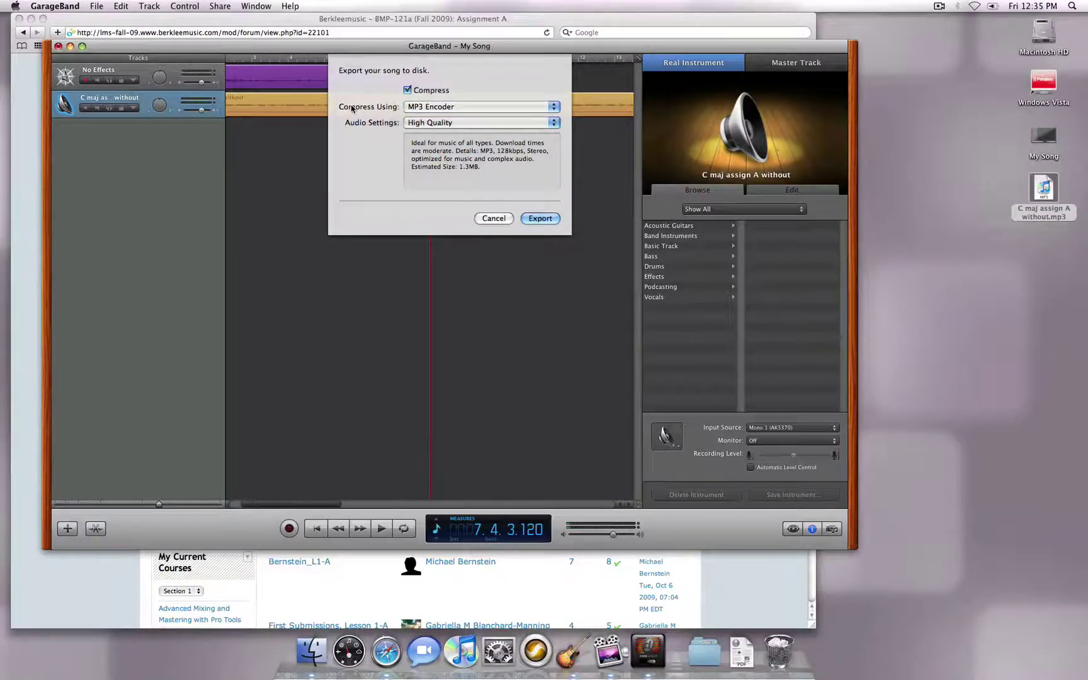
left_click(545, 219)
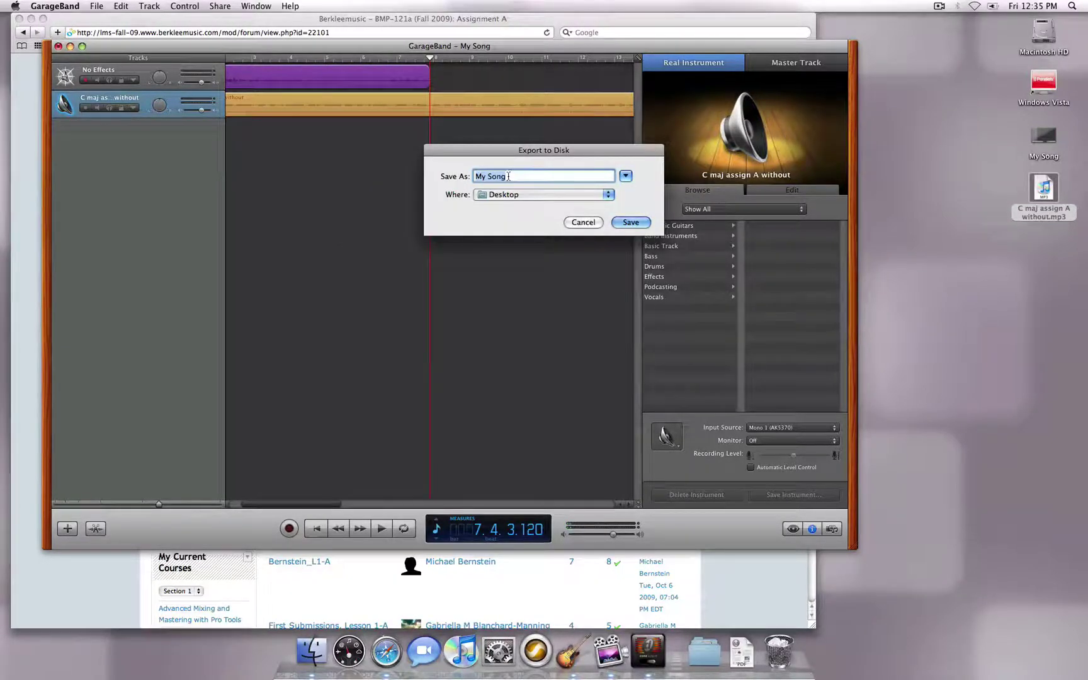
type("rfusco_assign1")
left_click(628, 224)
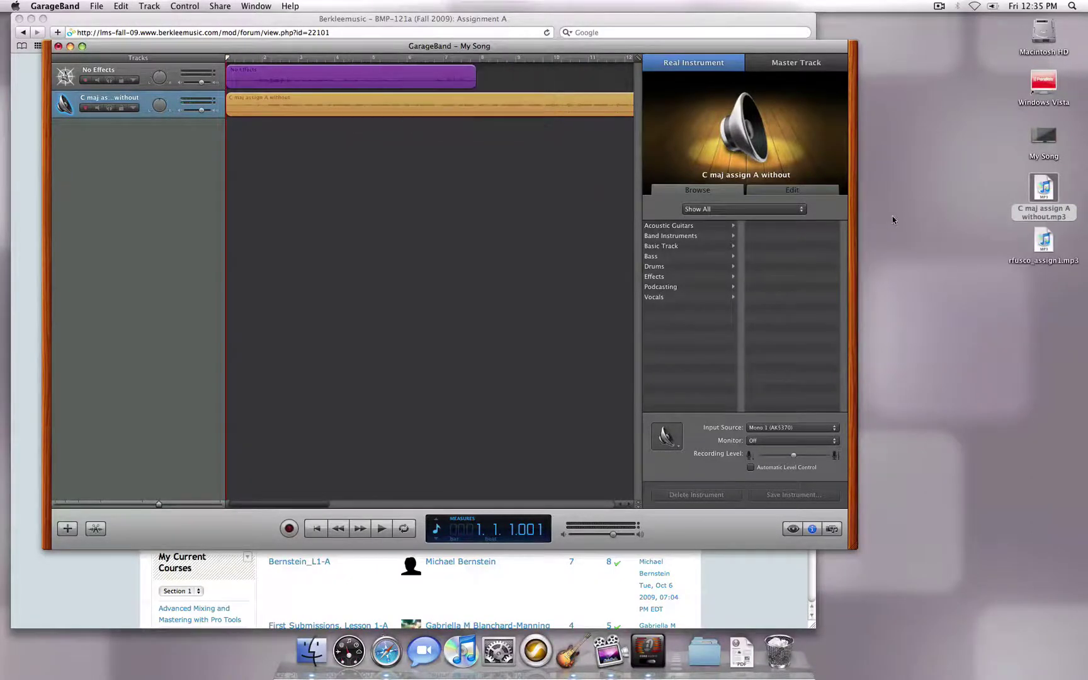
left_click(1049, 250)
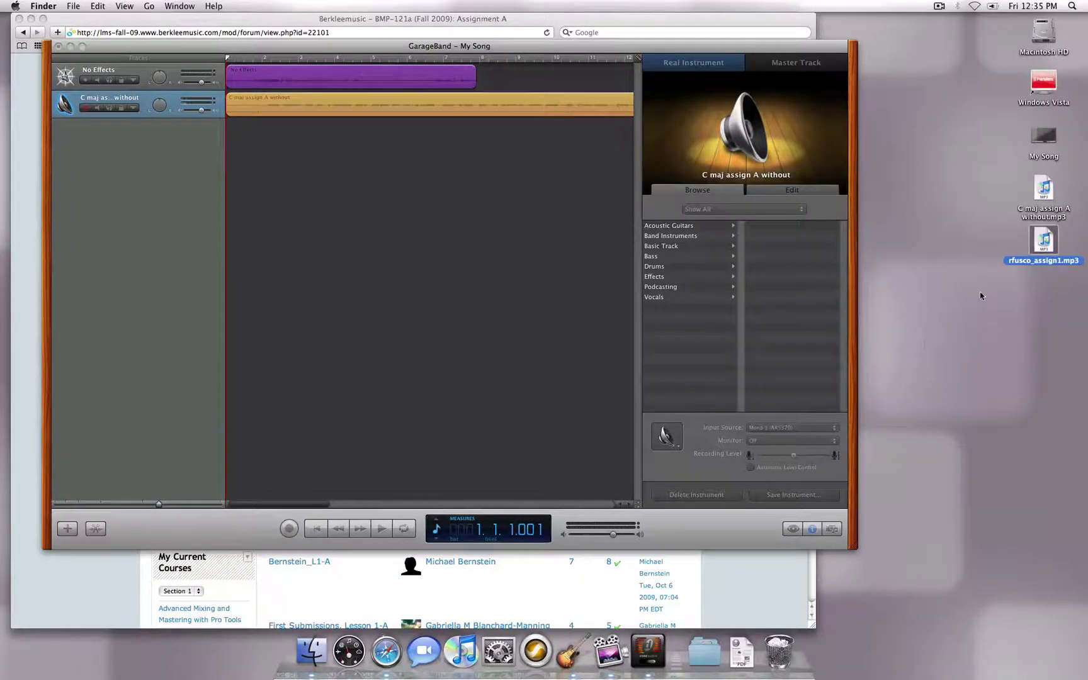
Start a new Assignment A forum topic in Safari with the subject Assignment1.
left_click(783, 604)
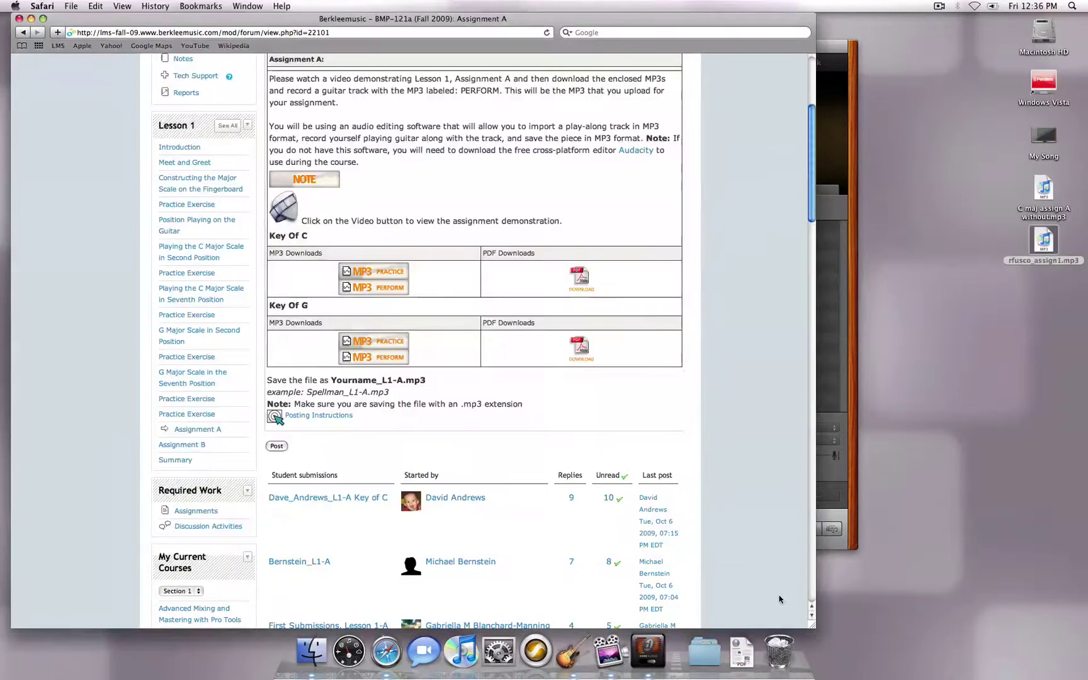
scroll(498, 313, "down", 5)
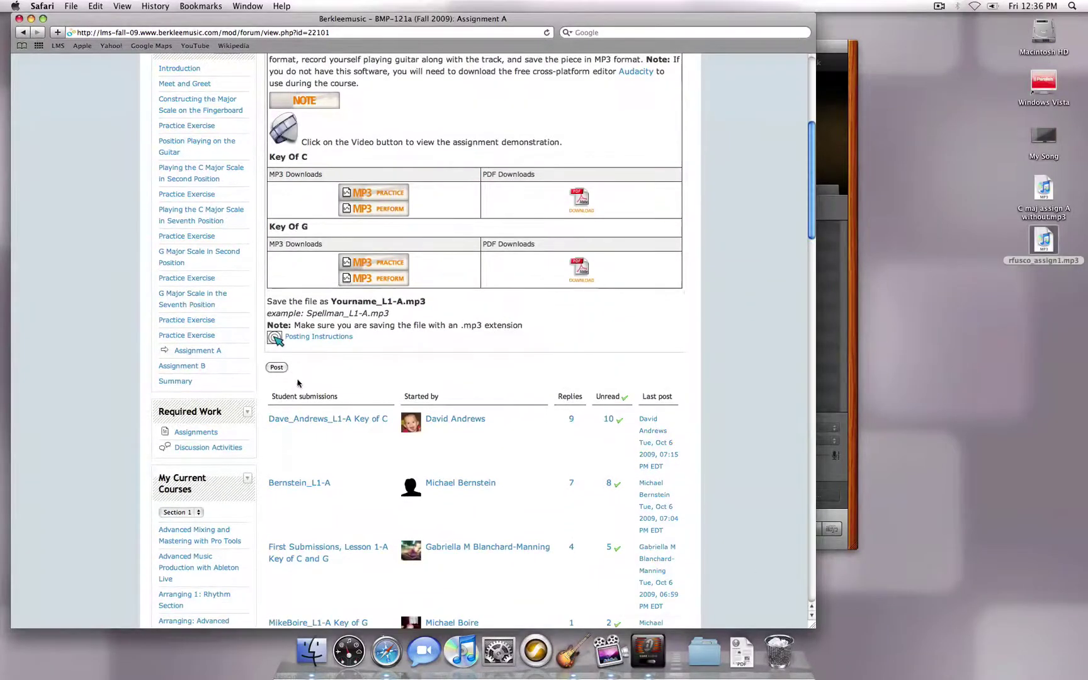
left_click(278, 368)
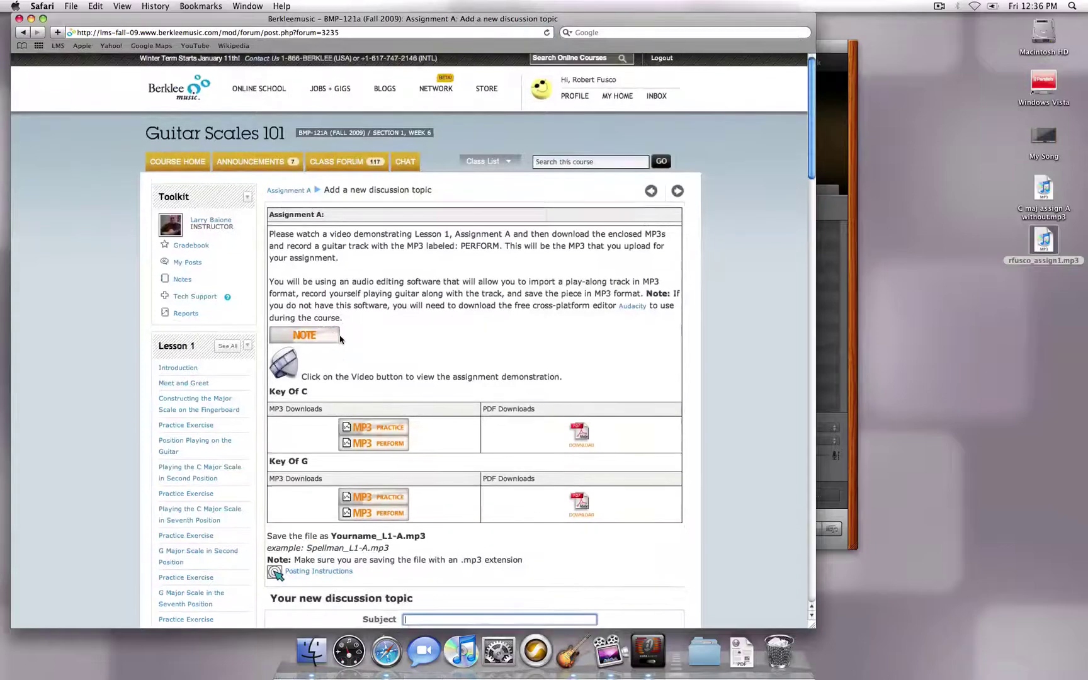
scroll(353, 283, "down", 10)
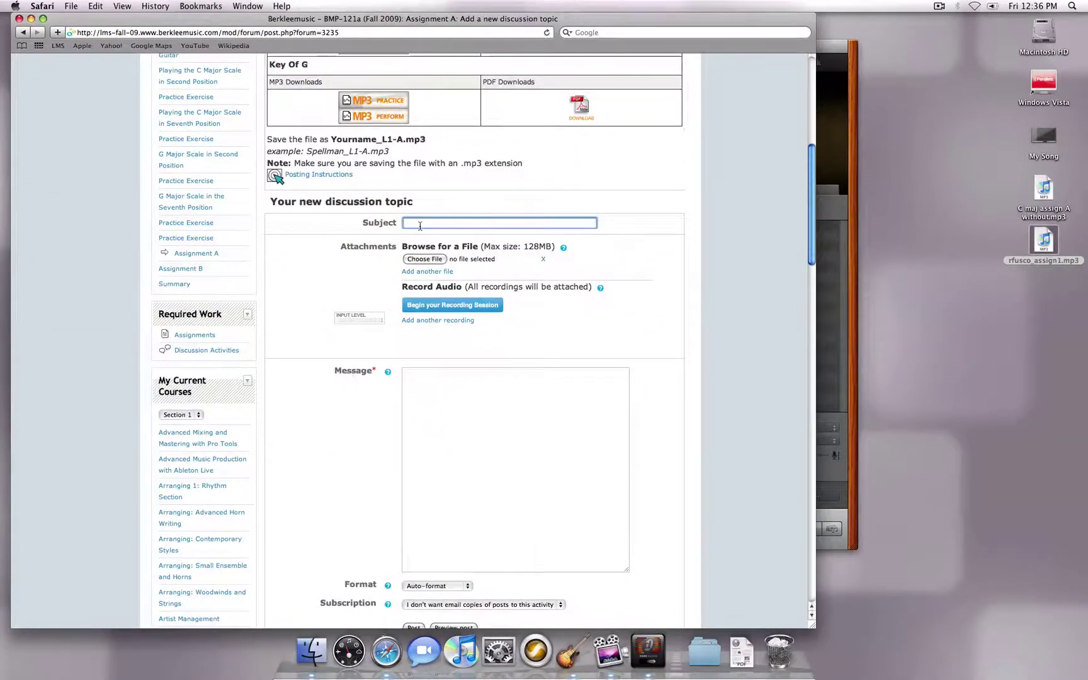
type("Assignment1")
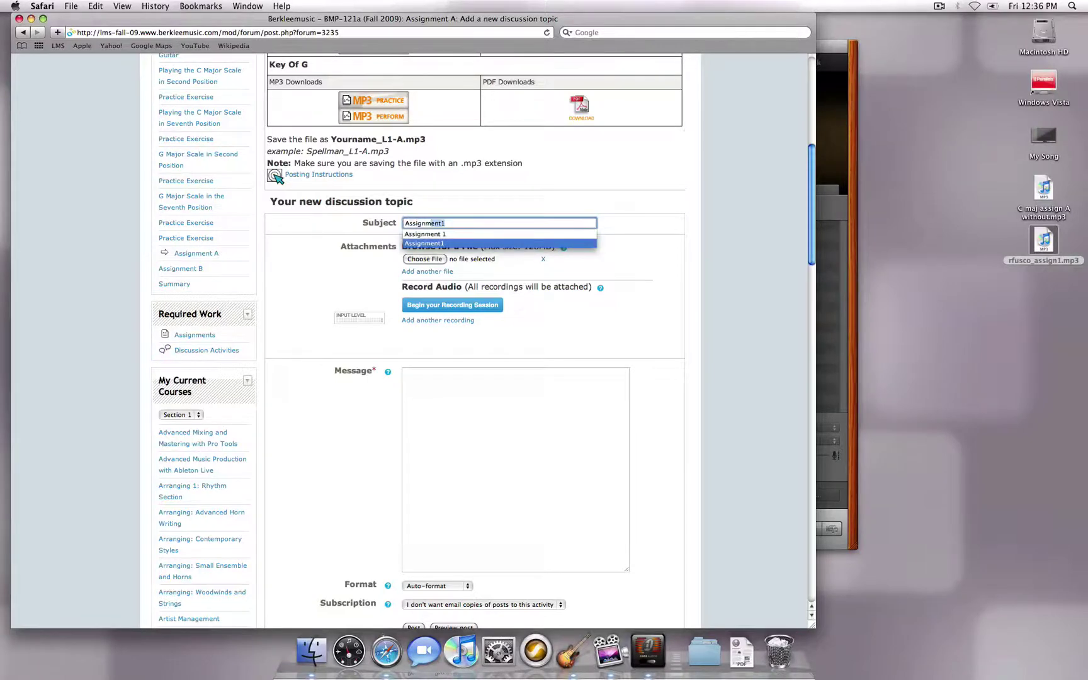
key("Return")
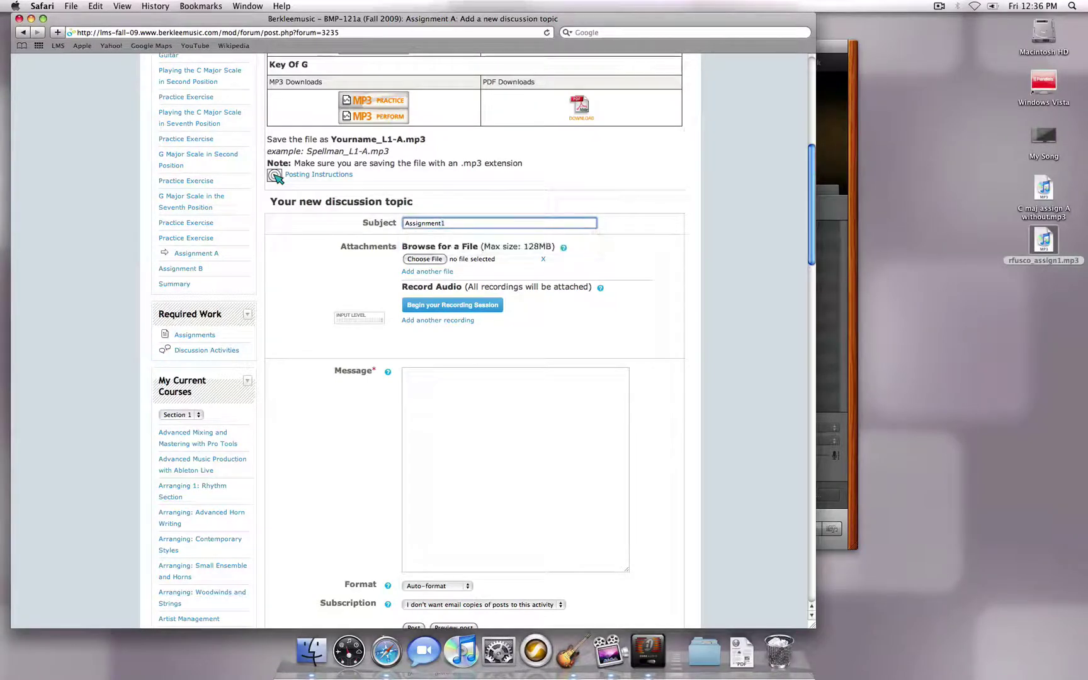
left_click(426, 259)
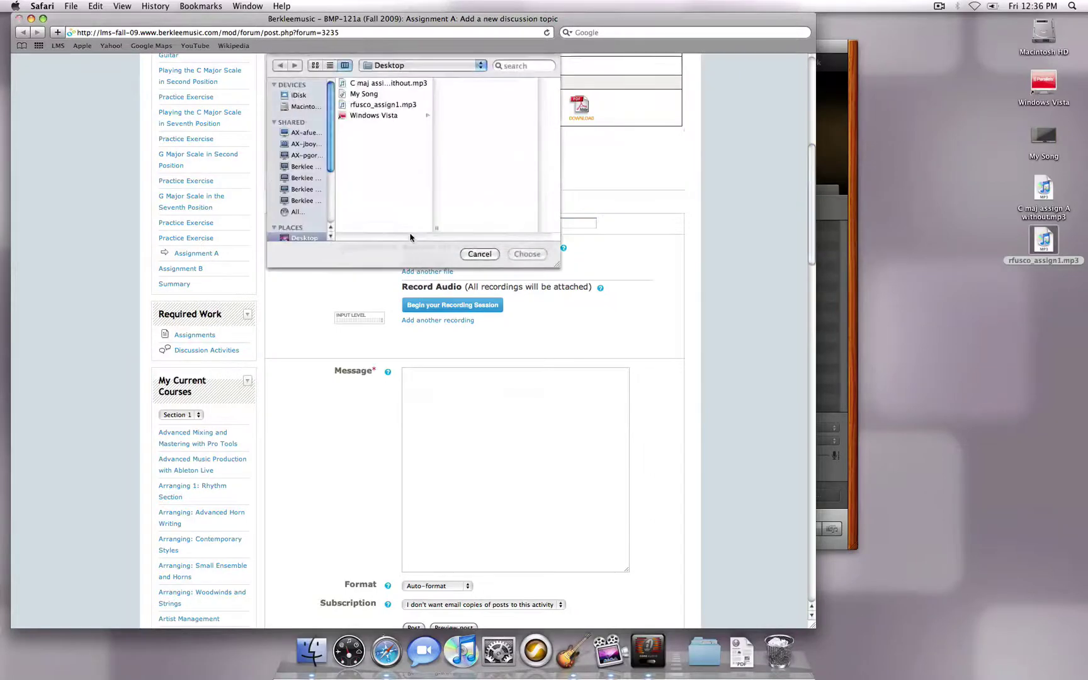
scroll(299, 233, "down", 1)
left_click(298, 228)
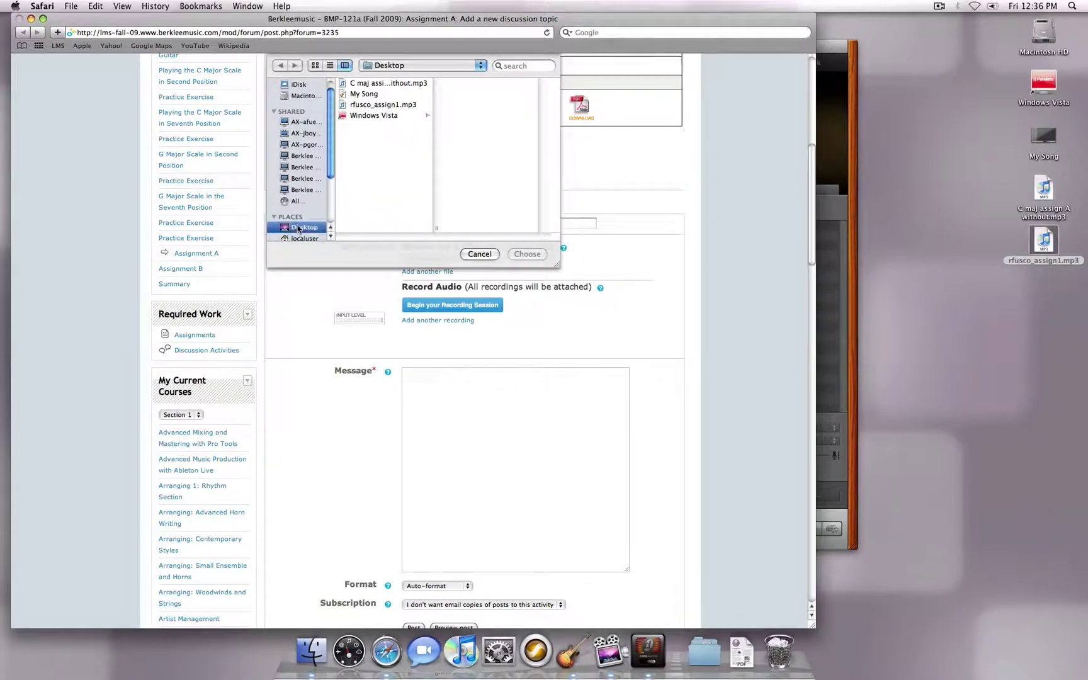
scroll(298, 228, "down", 3)
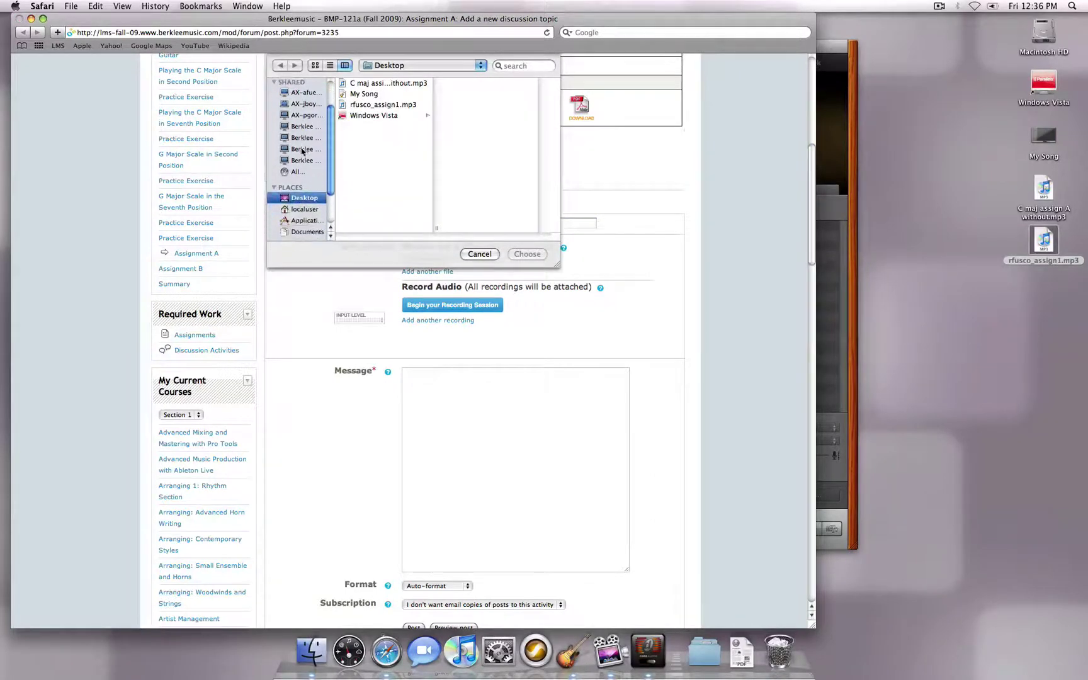
left_click(370, 105)
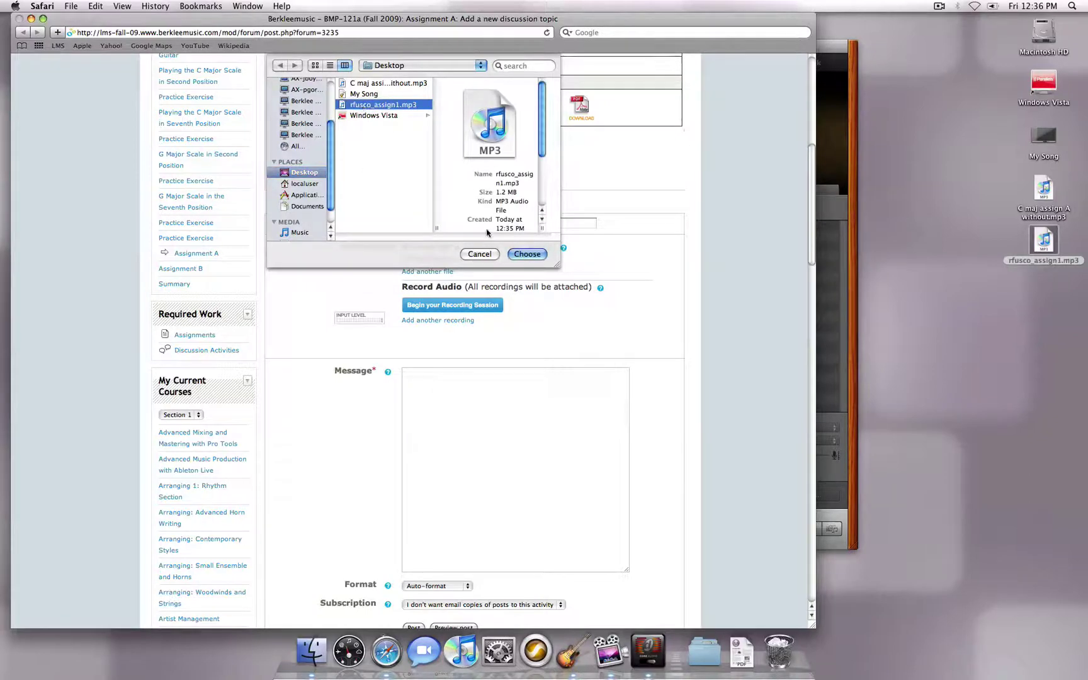
left_click(530, 253)
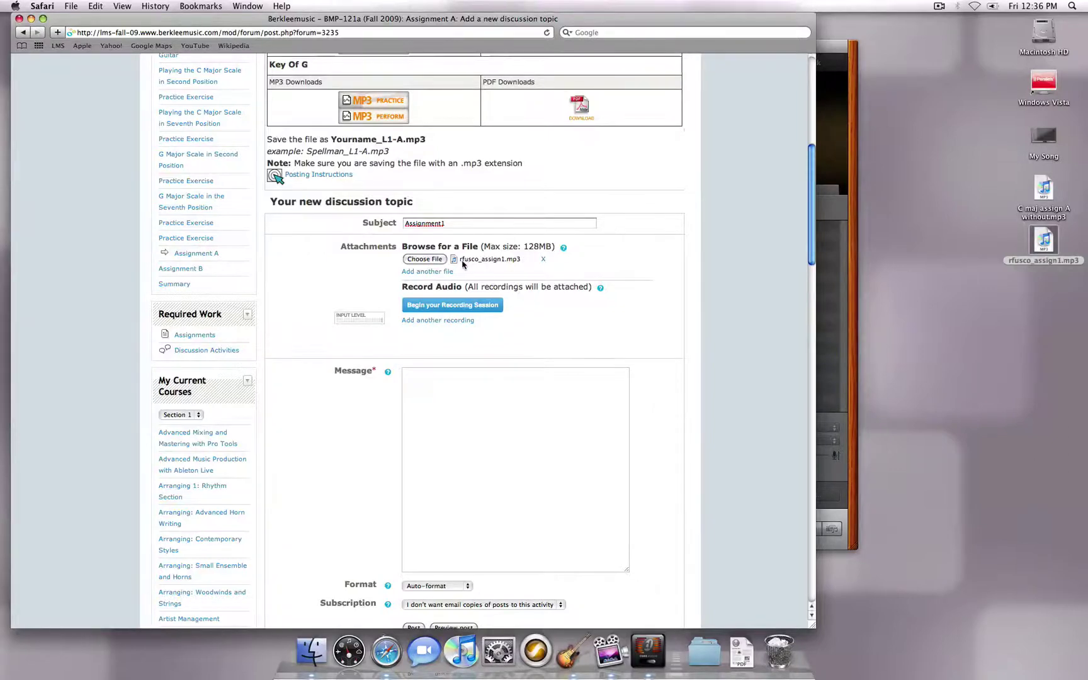
Remove the extra empty attachment row, leaving only the MP3 attached.
left_click(426, 271)
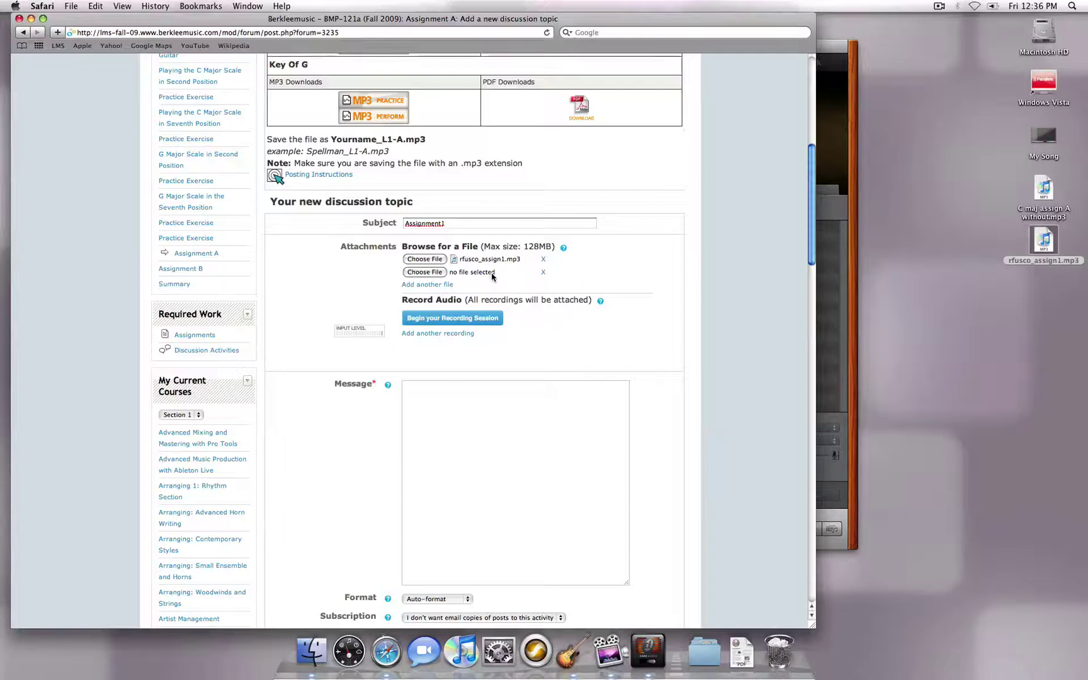
left_click(542, 272)
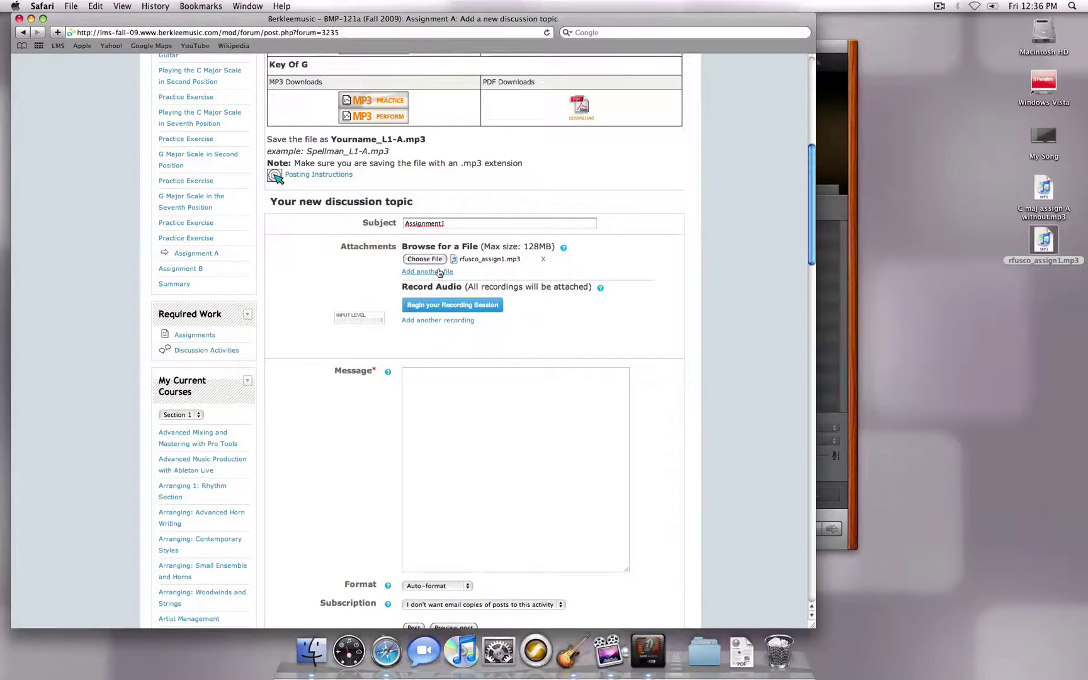
left_click(443, 439)
Enter 'Rock!' as the message and post Assignment1 to the Guitar Scales 101 forum.
type("Rock!")
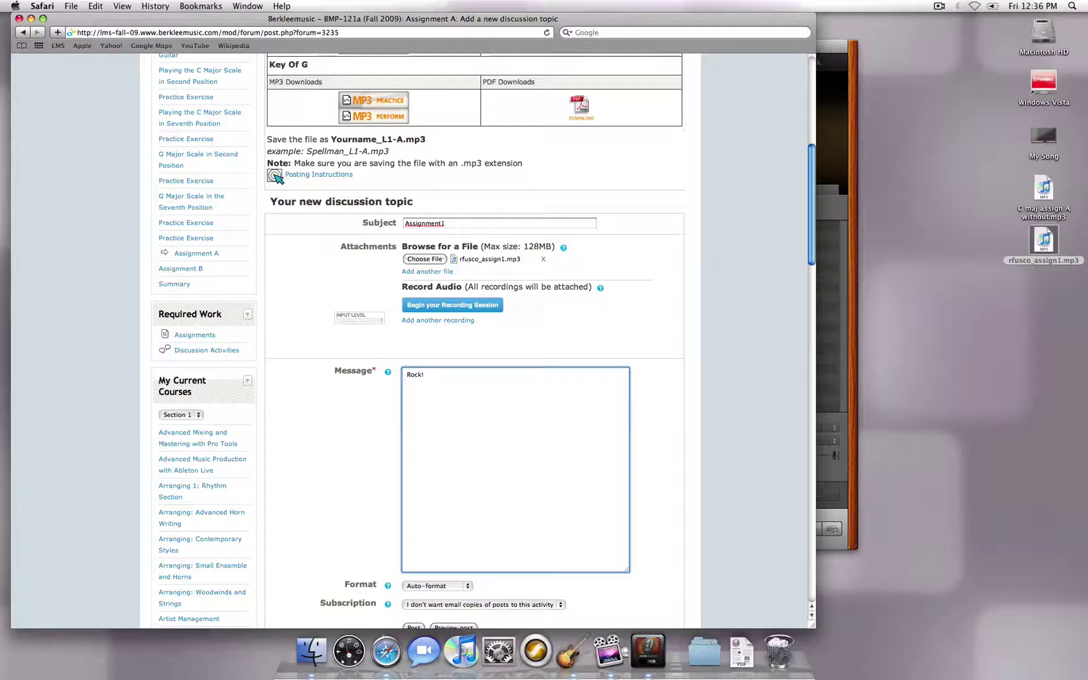
scroll(420, 433, "down", 5)
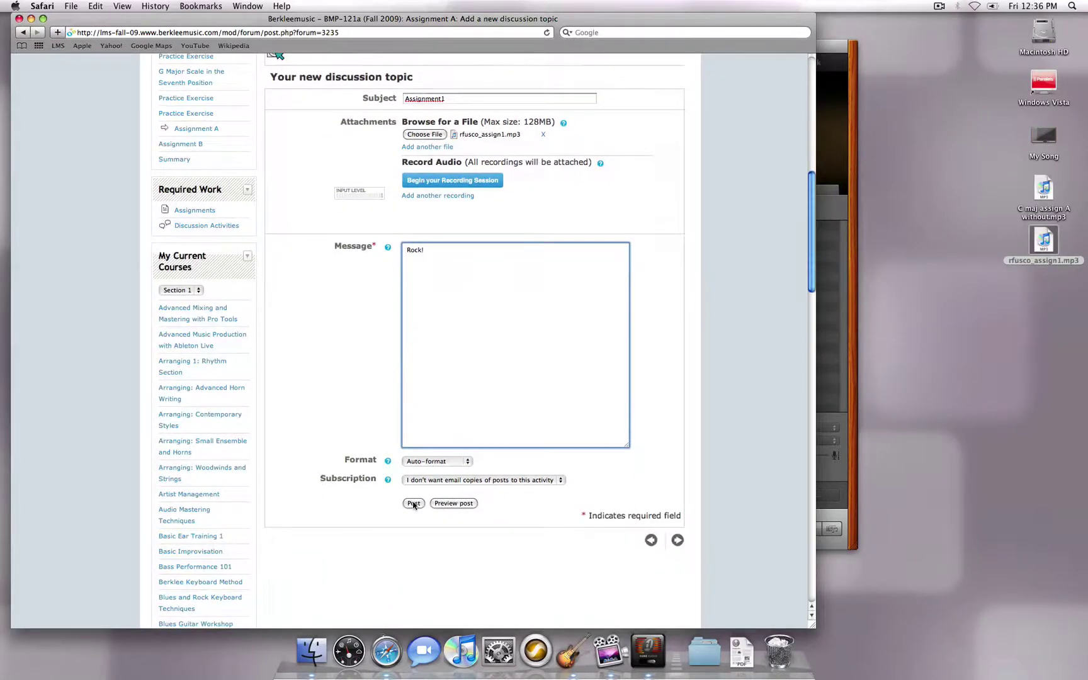
left_click(414, 504)
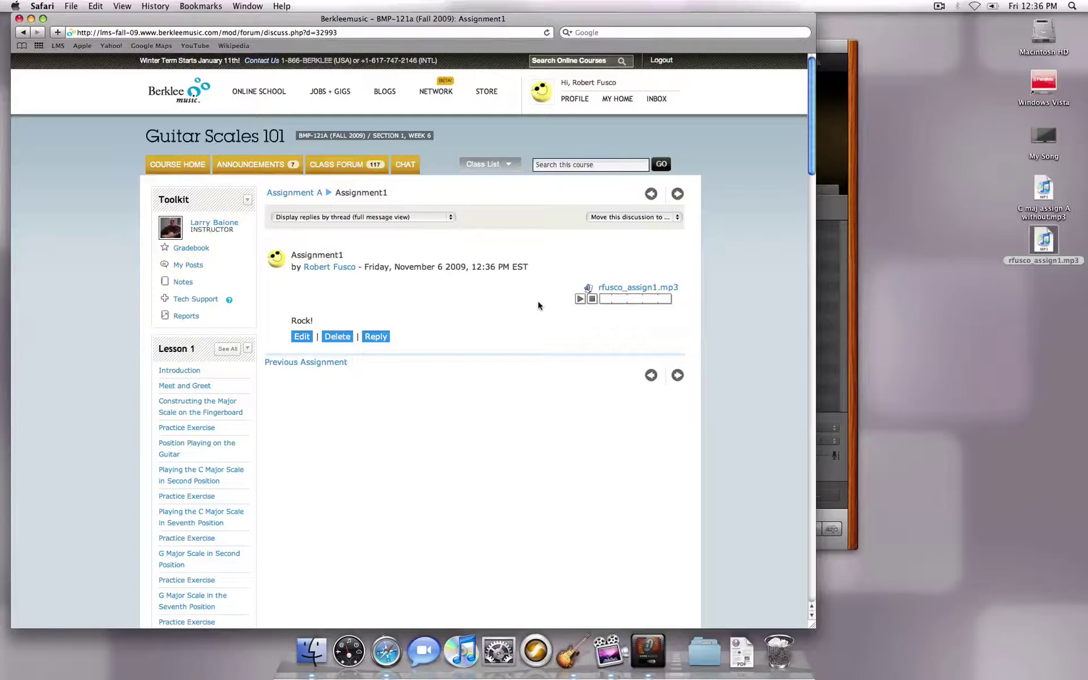
left_click(580, 299)
left_click(582, 300)
right_click(655, 289)
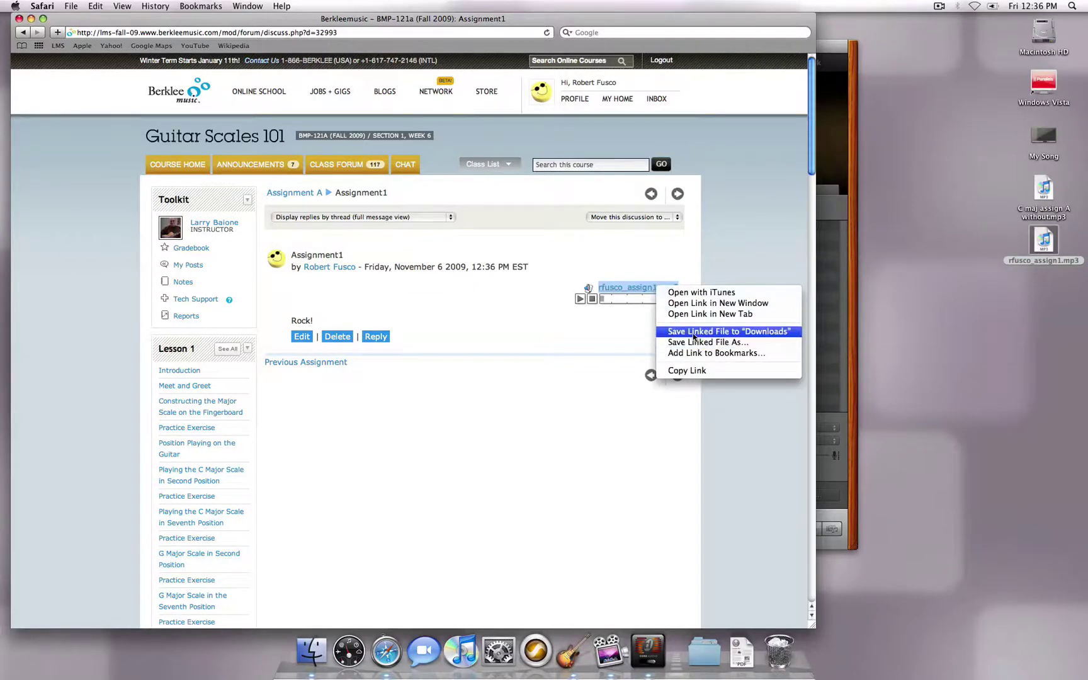
left_click(584, 355)
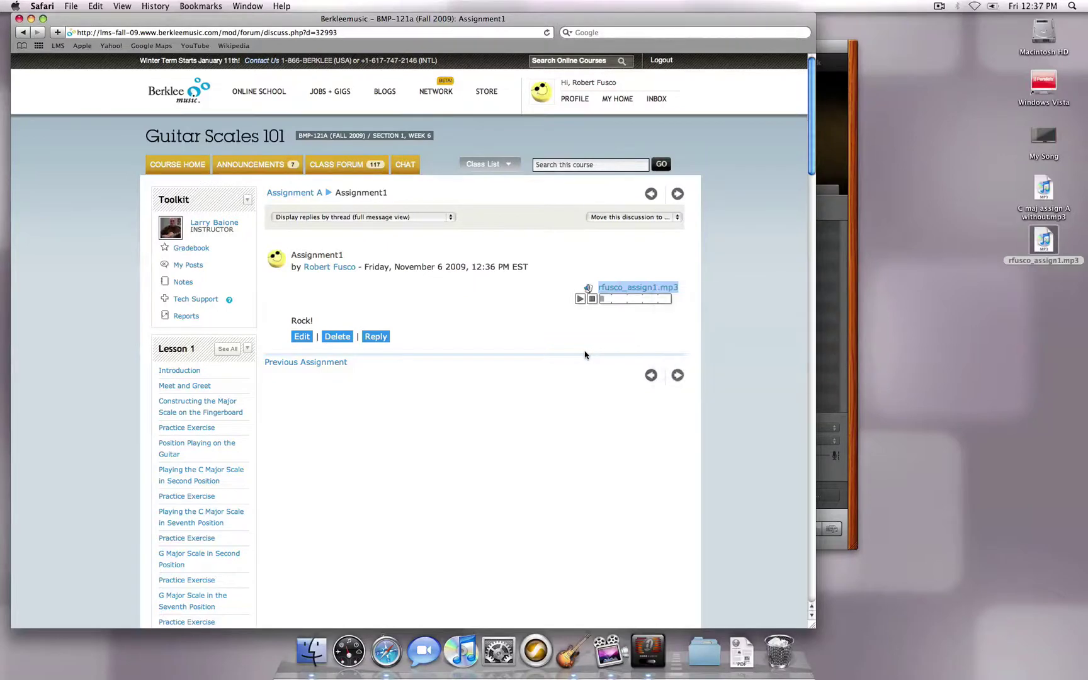